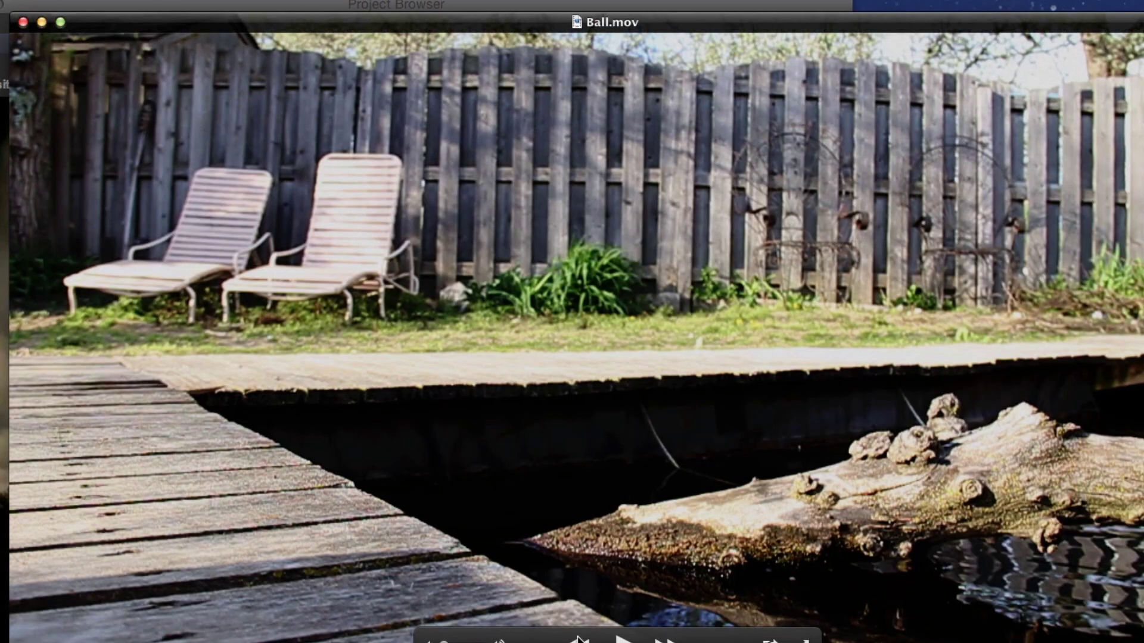
Play and pause the Ball.mov clip to review the shot with the deck and lounge chairs.
key(space)
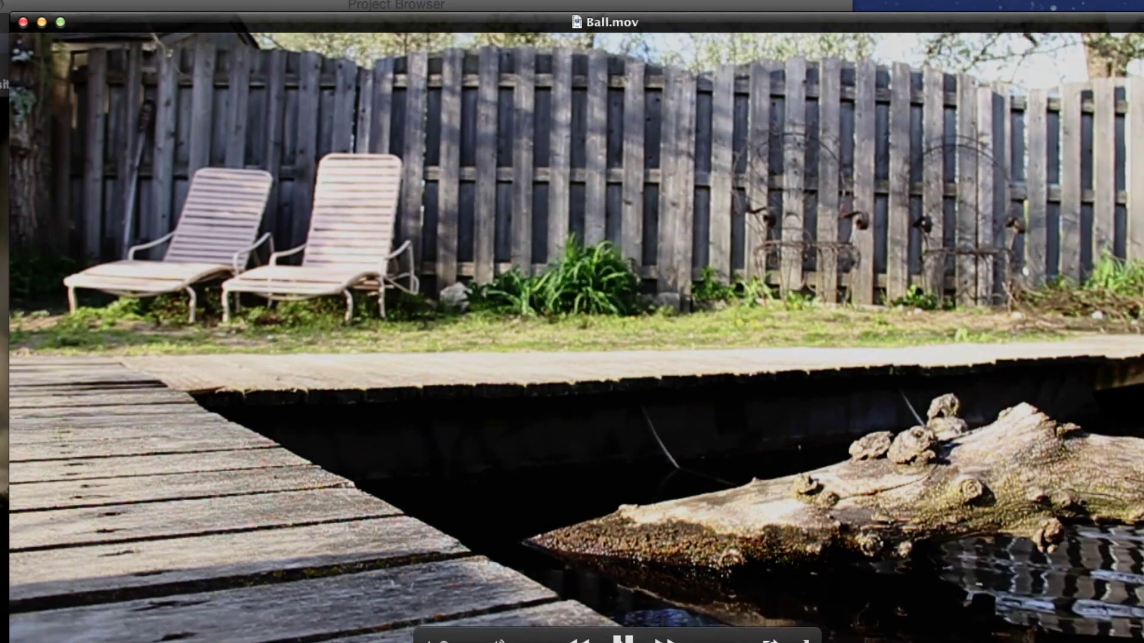
key(space)
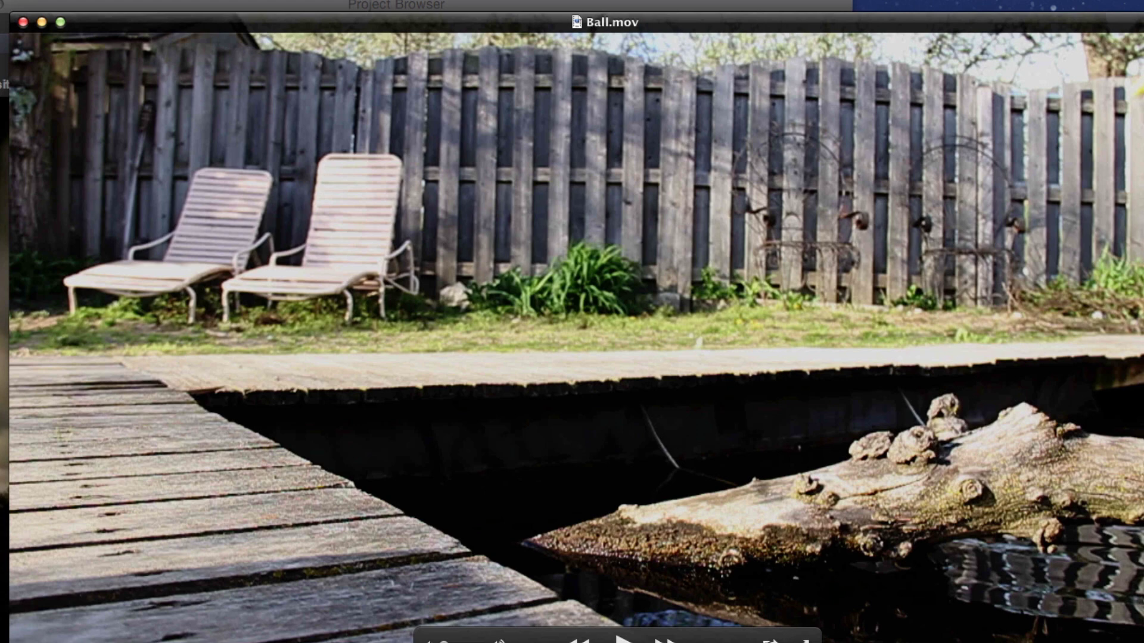
key(space)
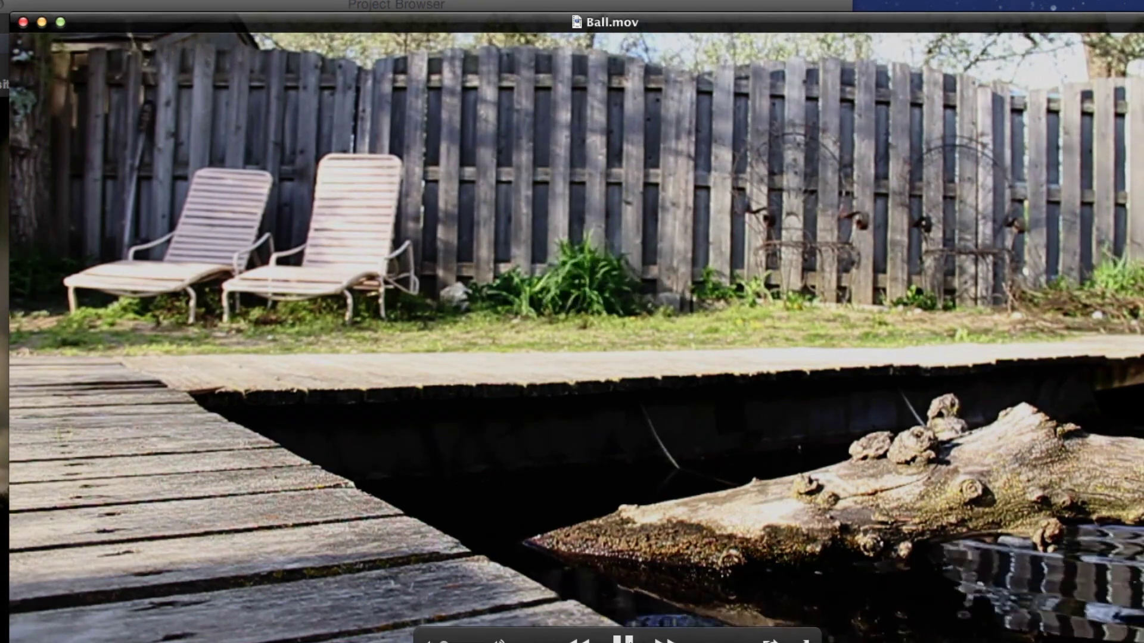
key(space)
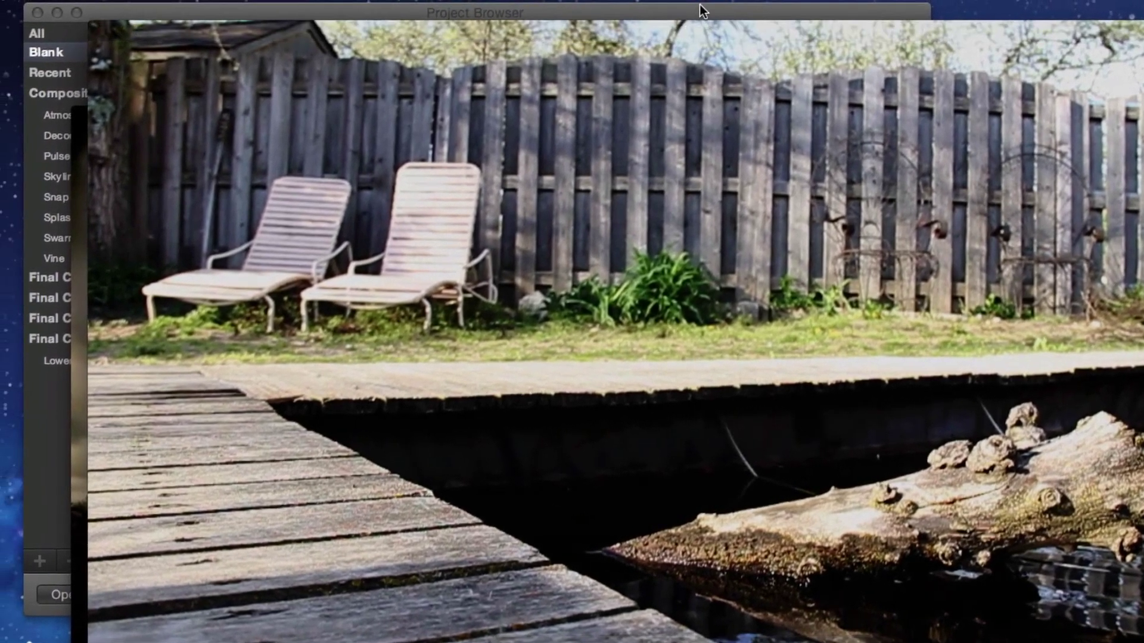
Switch to Motion and create a blank Motion Project with the Broadcast HD 720 preset at 59.94 fps - NTSC.
click(700, 5)
click(835, 66)
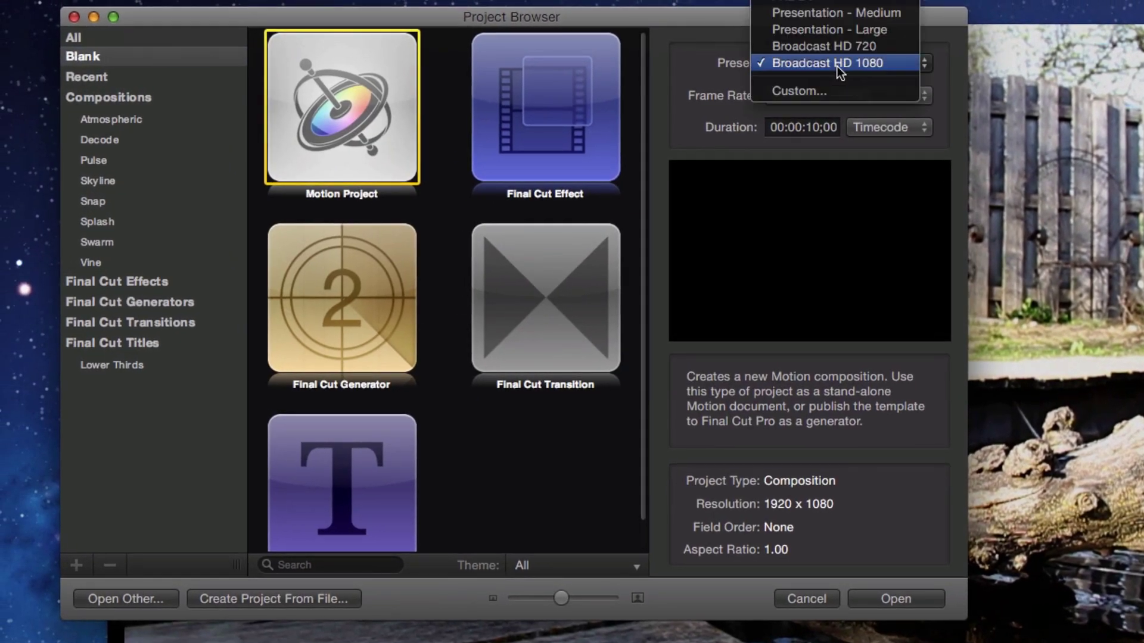
click(846, 45)
click(831, 96)
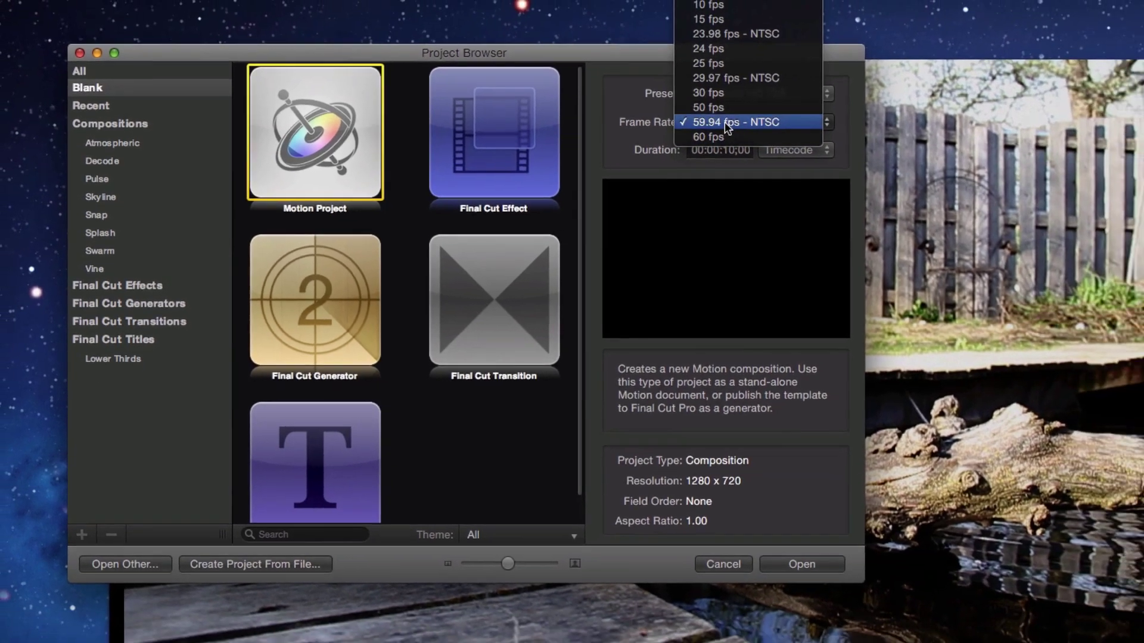
click(816, 97)
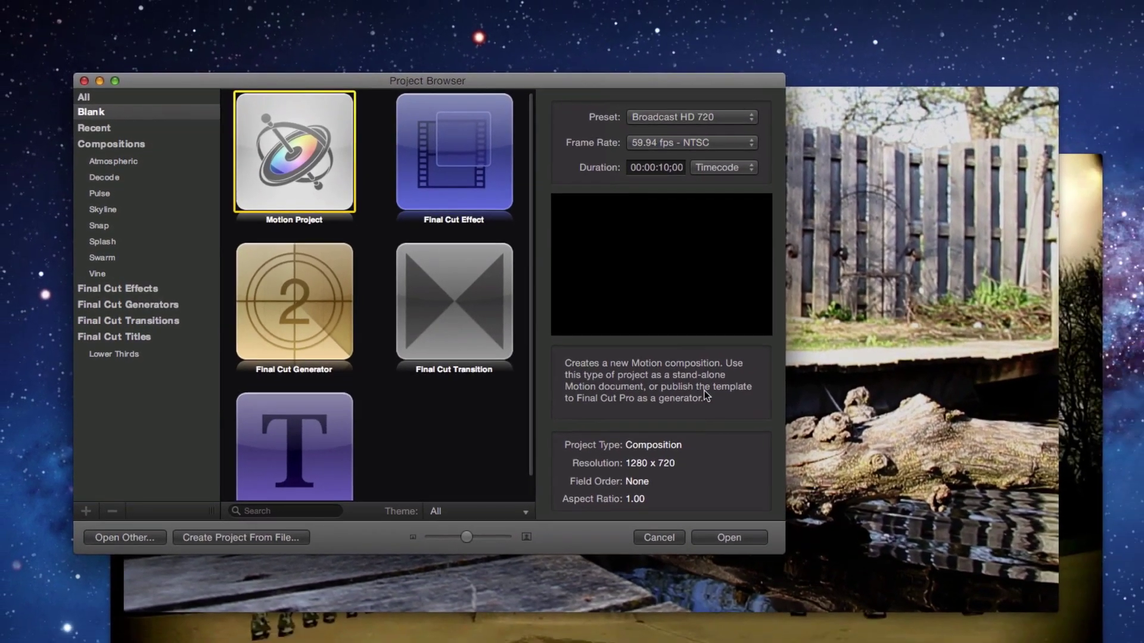
click(760, 552)
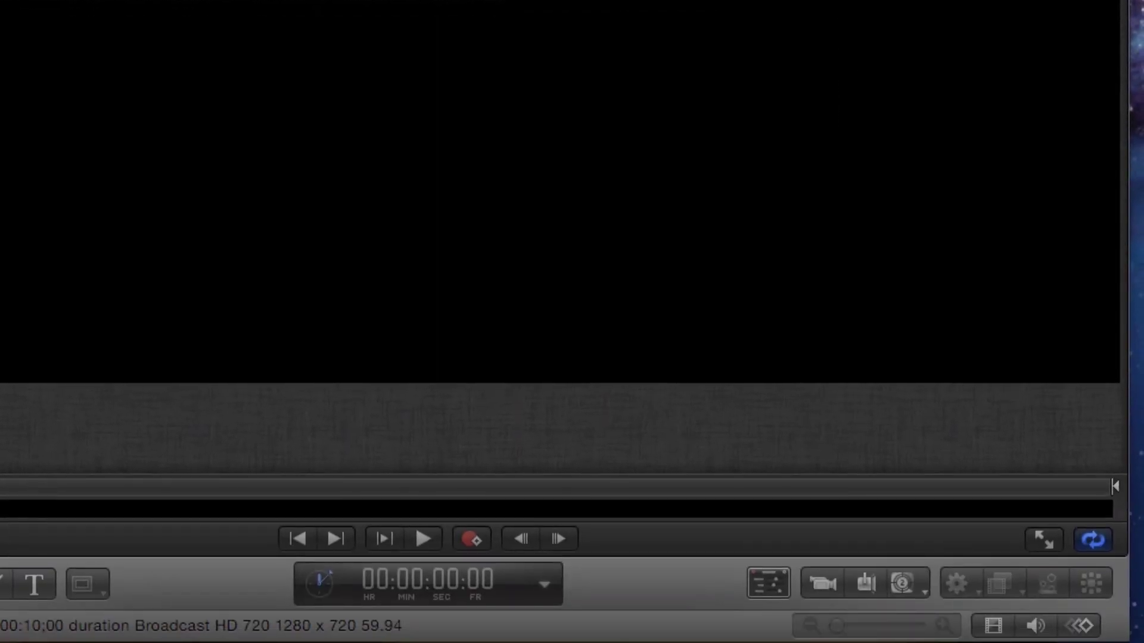
Show the timeline and the project layers list, and add Ball.mov from the Desktop to the group.
click(991, 626)
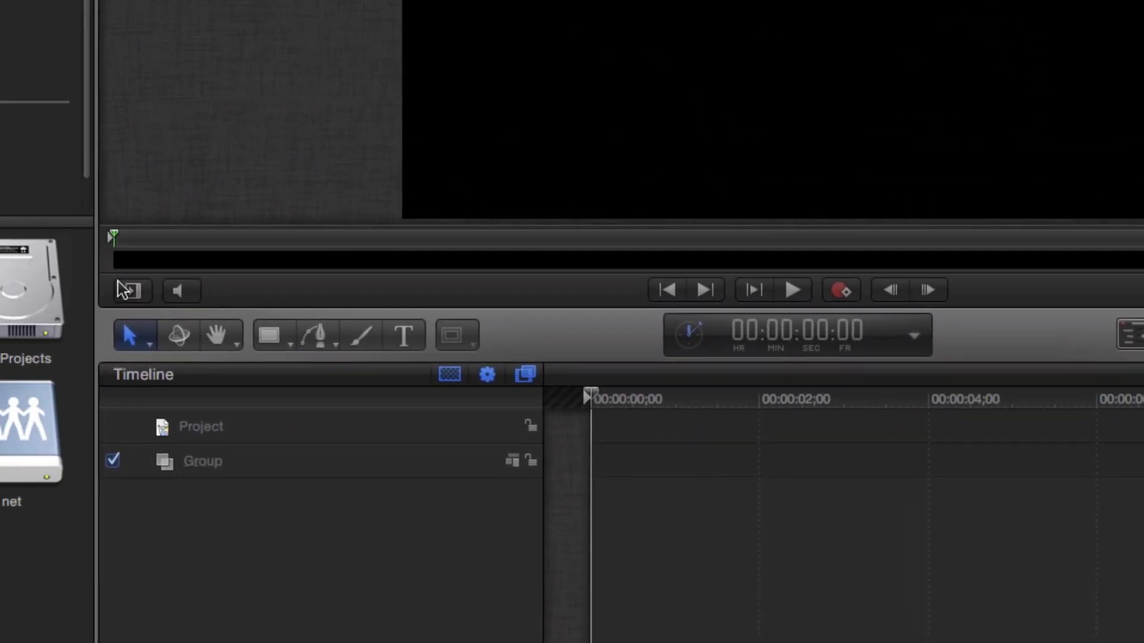
click(125, 291)
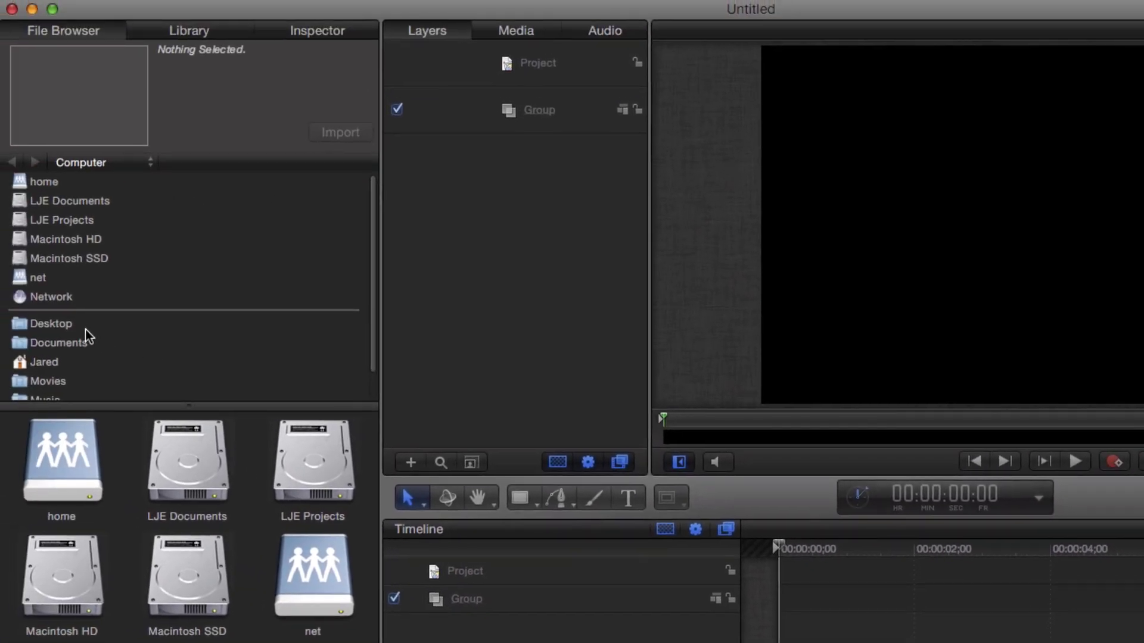
click(83, 326)
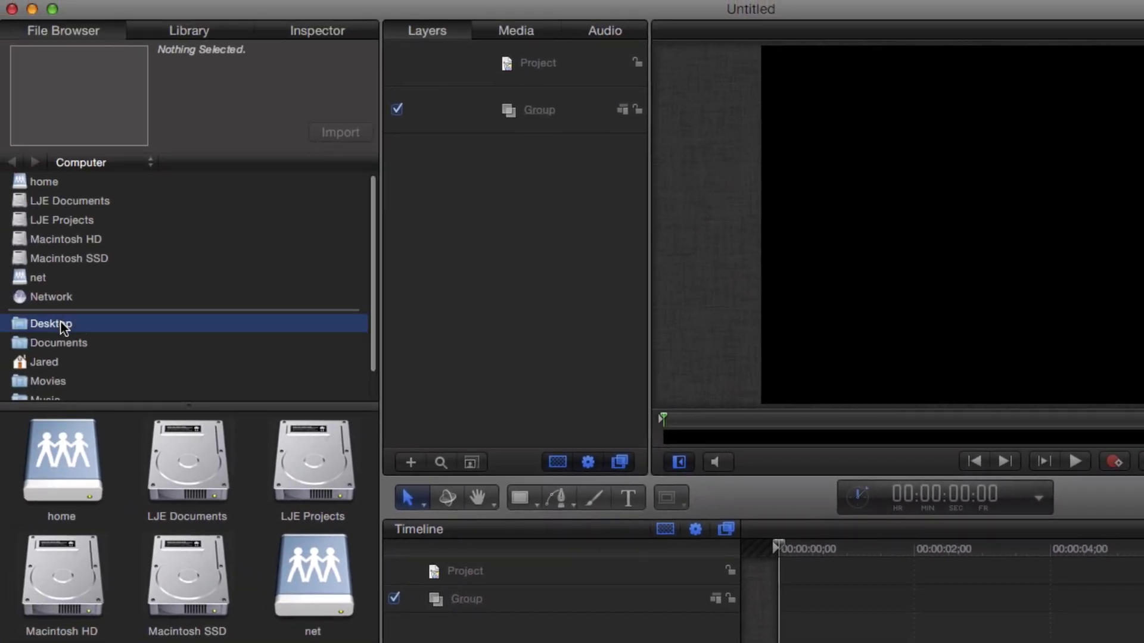
drag(68, 474, 543, 107)
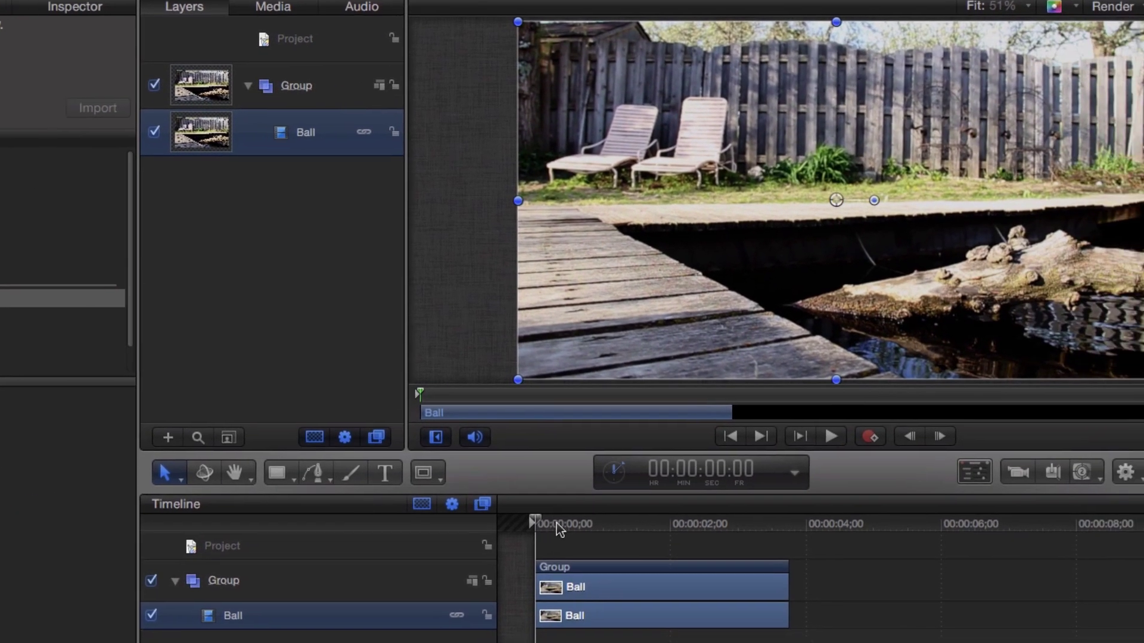
Play through the Ball clip and bring the playhead back to a clean frame without the ball, near 00:00:00;22.
drag(556, 523, 465, 501)
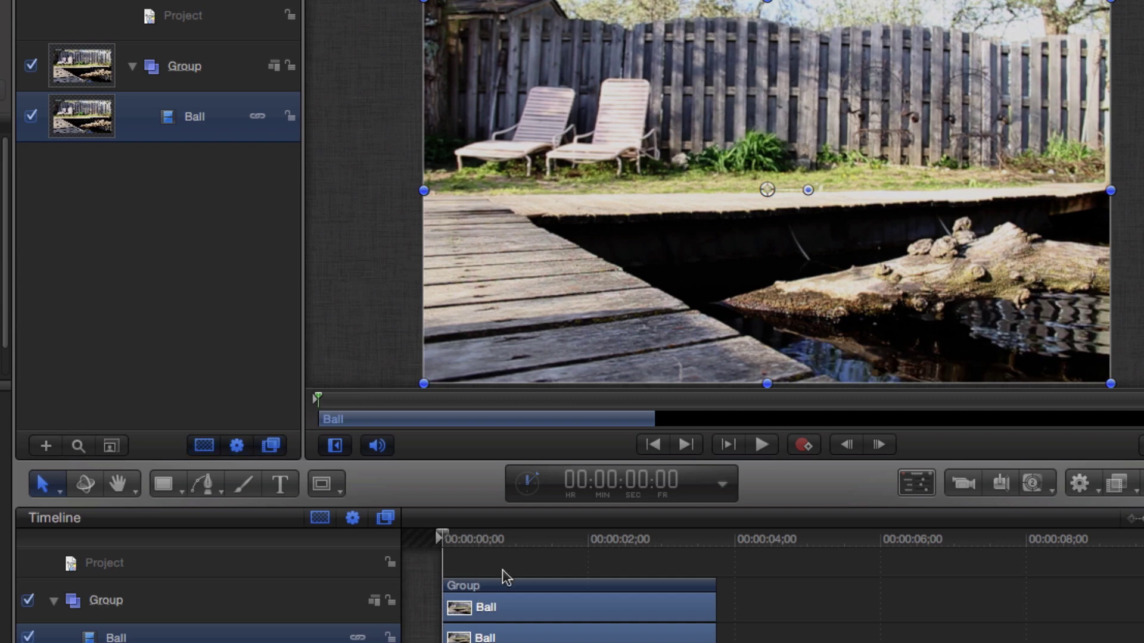
key(space)
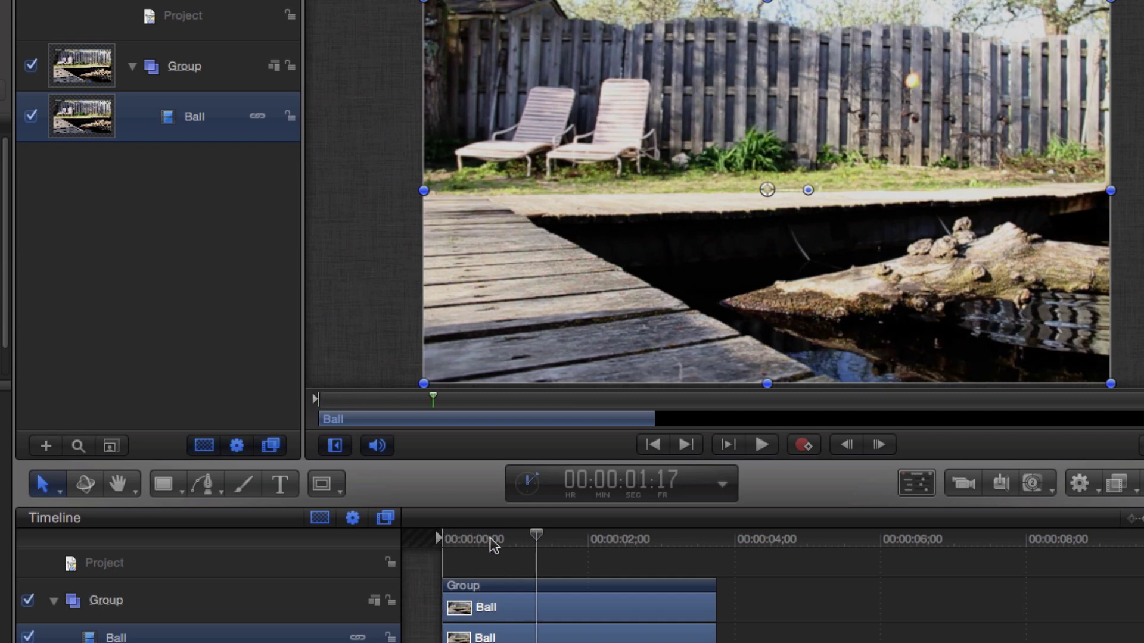
click(426, 542)
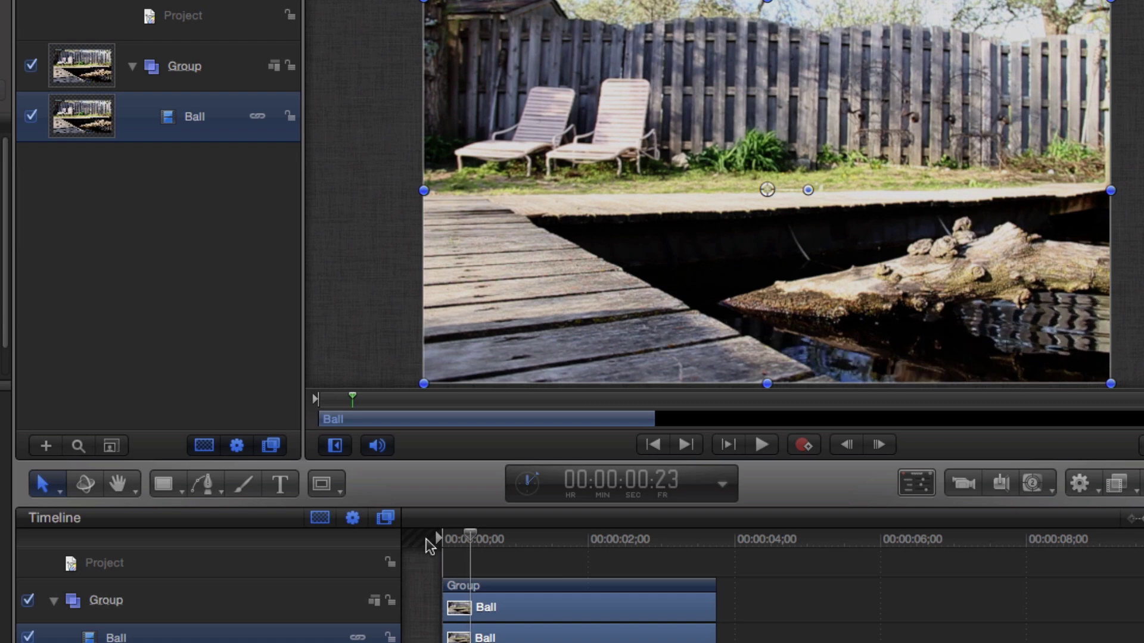
Duplicate the Ball clip and trim the copy to the single frame at 00:00:00;22.
key(super+d)
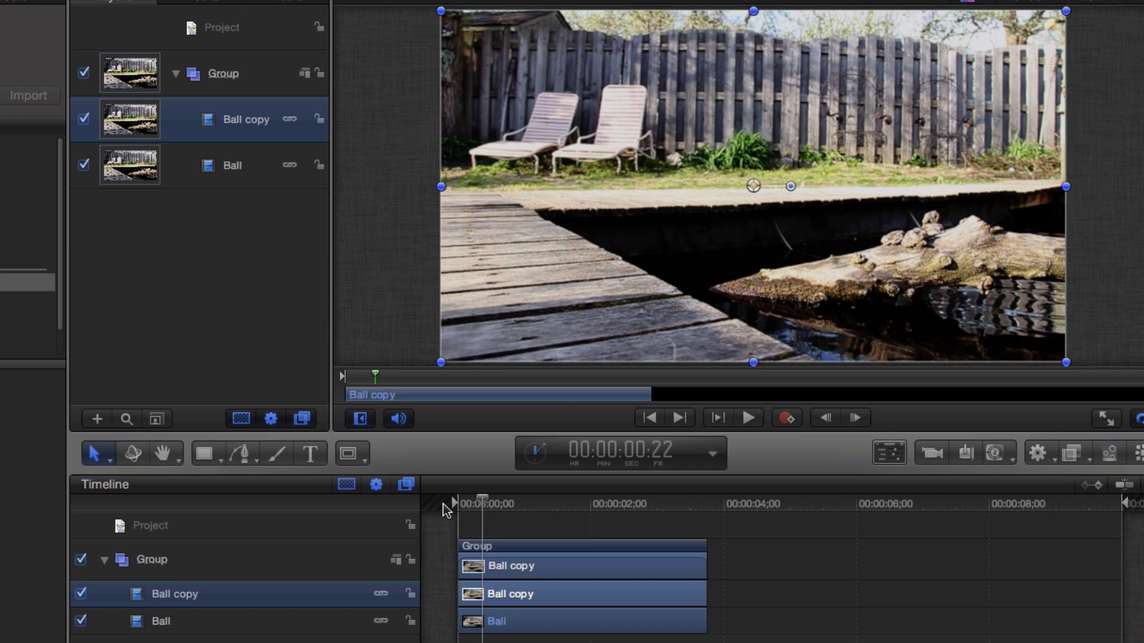
key(alt+bracketleft)
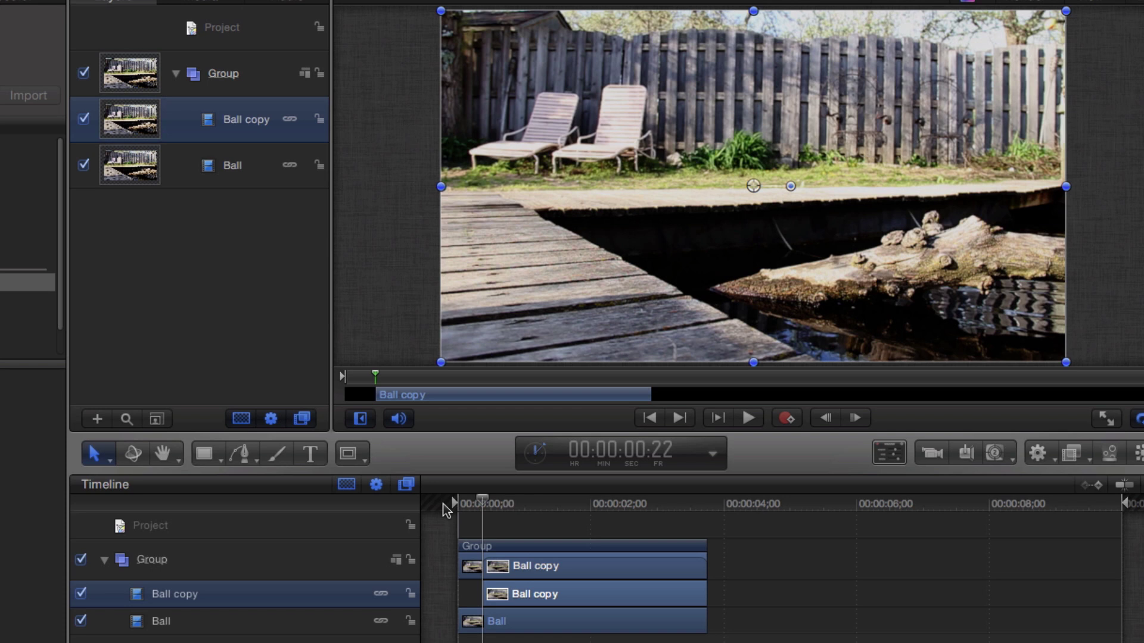
key(Delete)
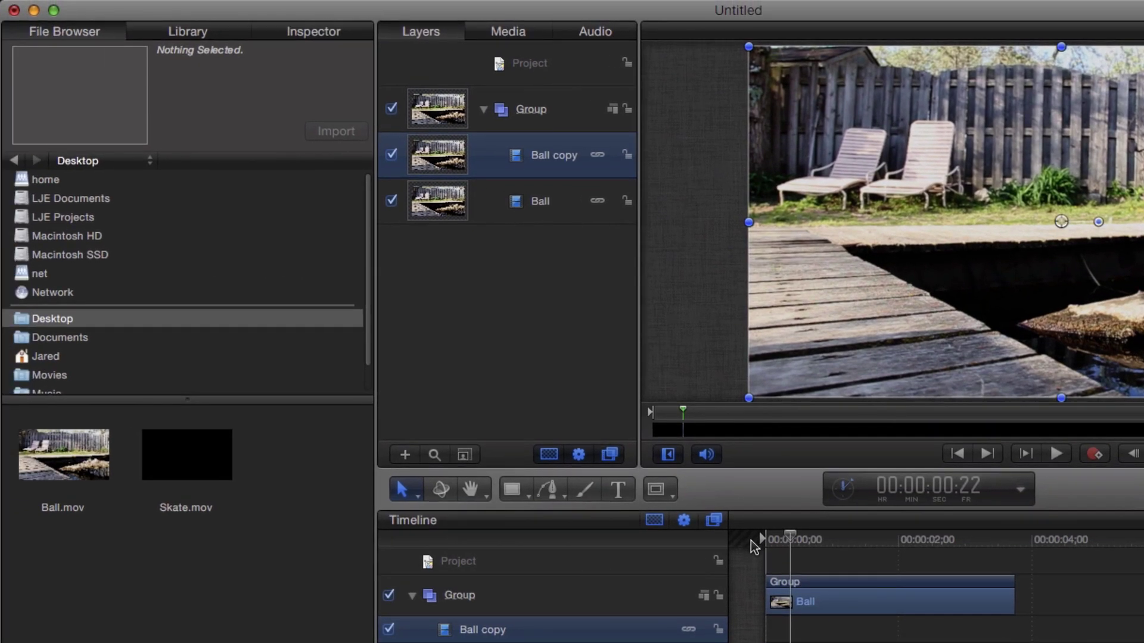
Set the Ball copy's timing End Condition to Hold and extend it on the timeline to the end of the Ball clip.
click(327, 34)
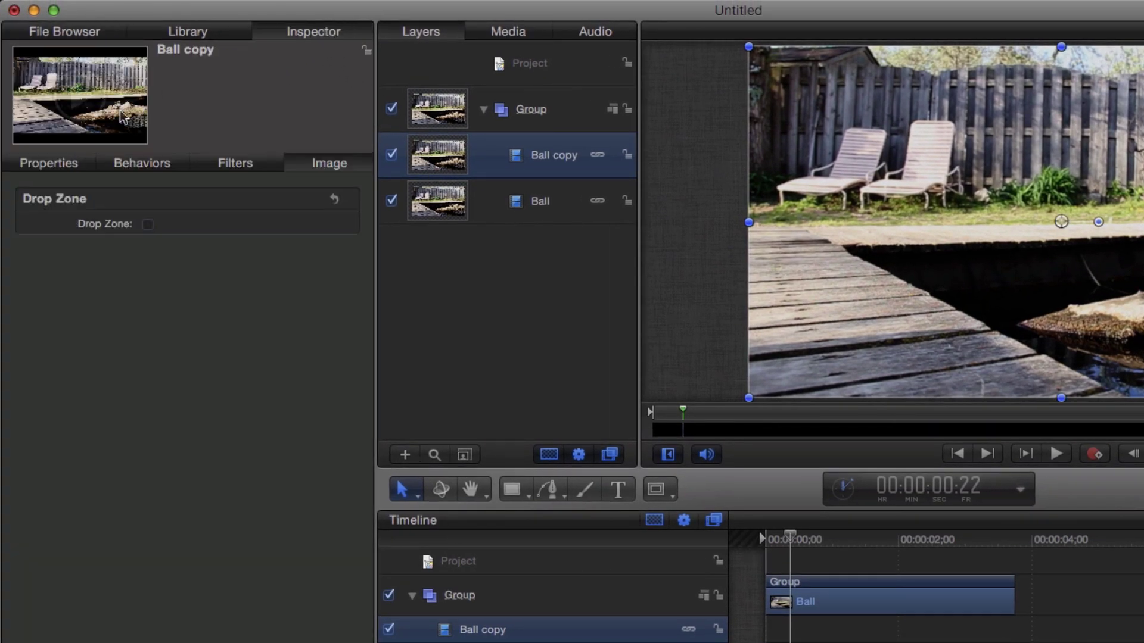
click(67, 164)
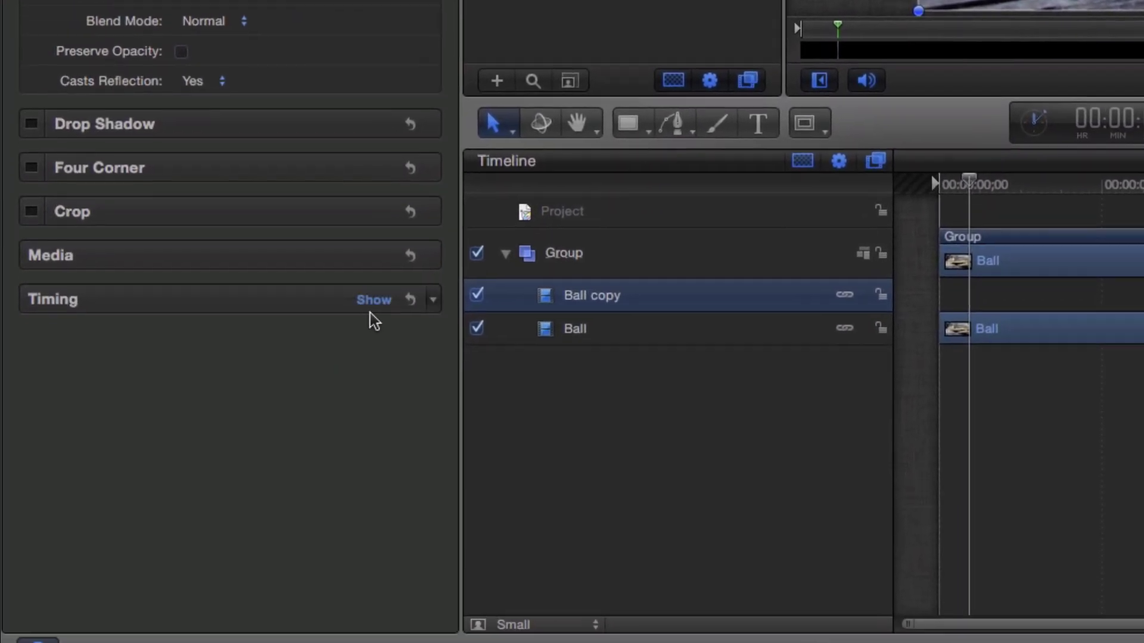
click(308, 633)
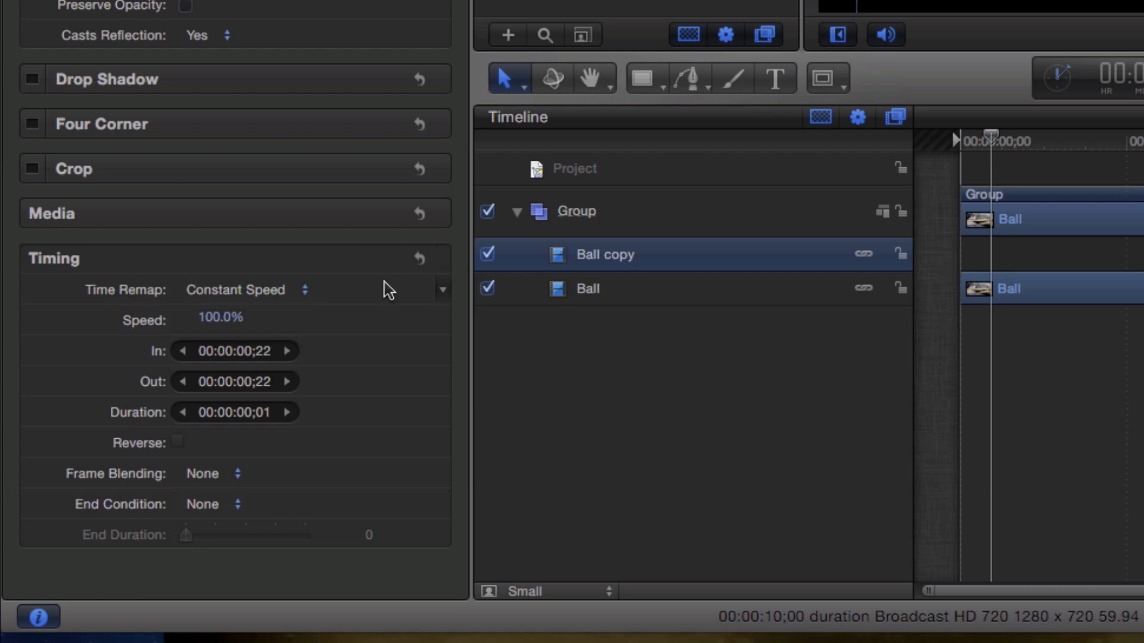
click(233, 510)
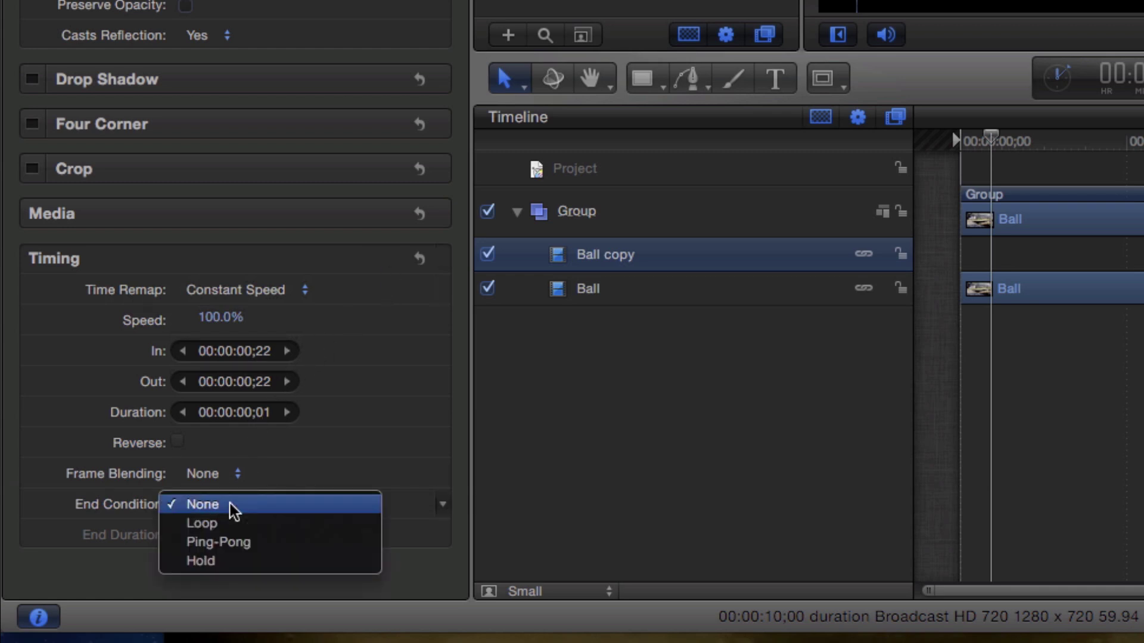
click(216, 561)
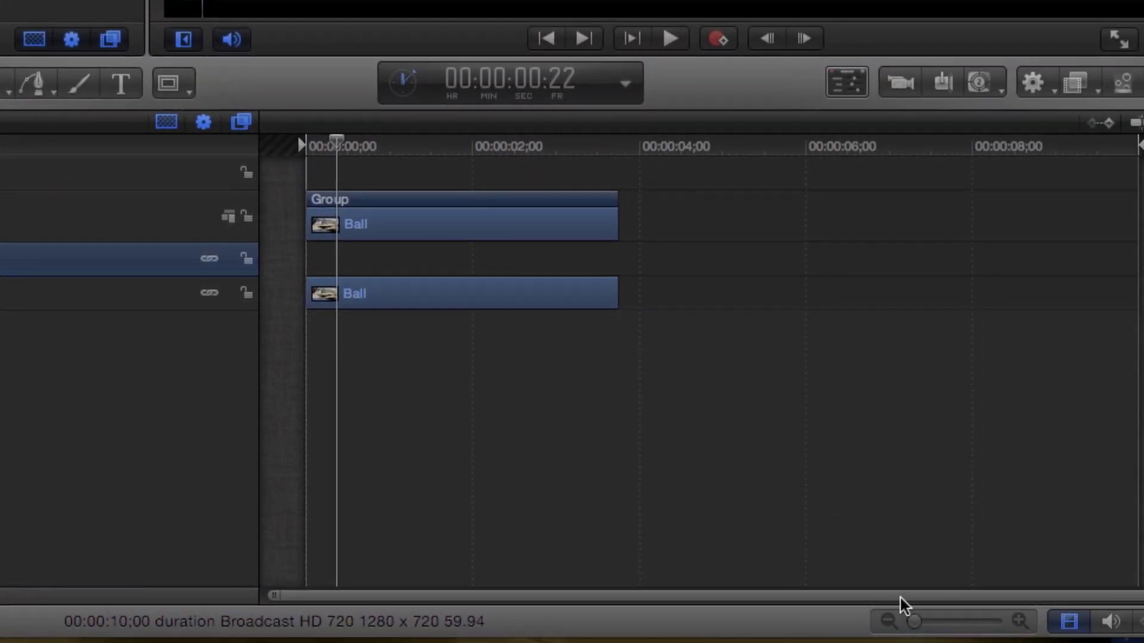
drag(915, 623, 963, 622)
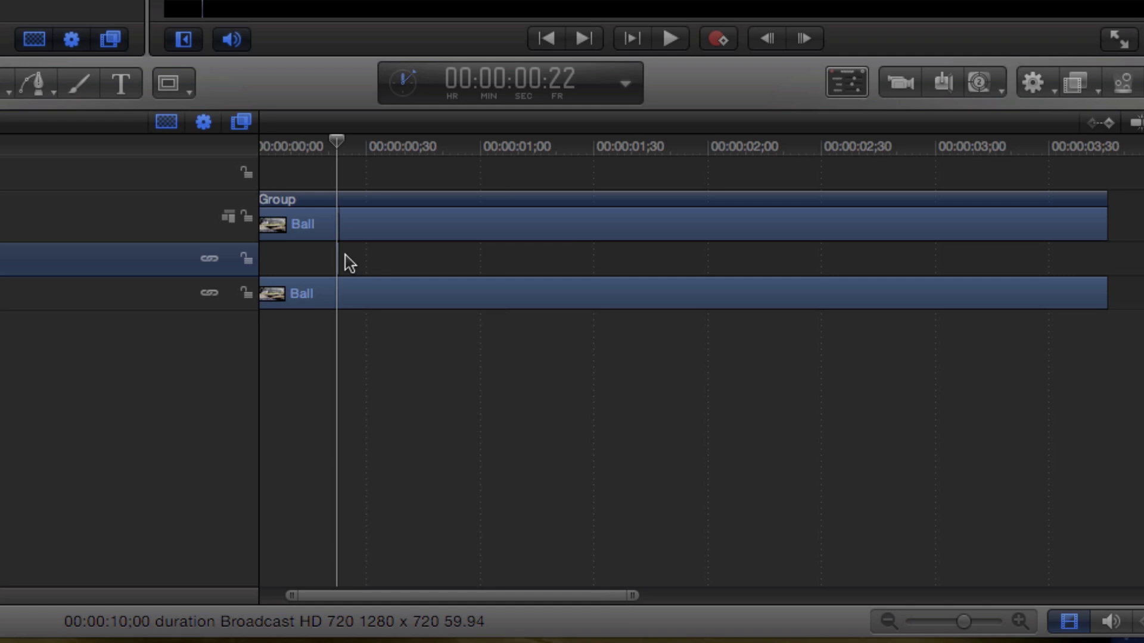
drag(349, 256, 1097, 323)
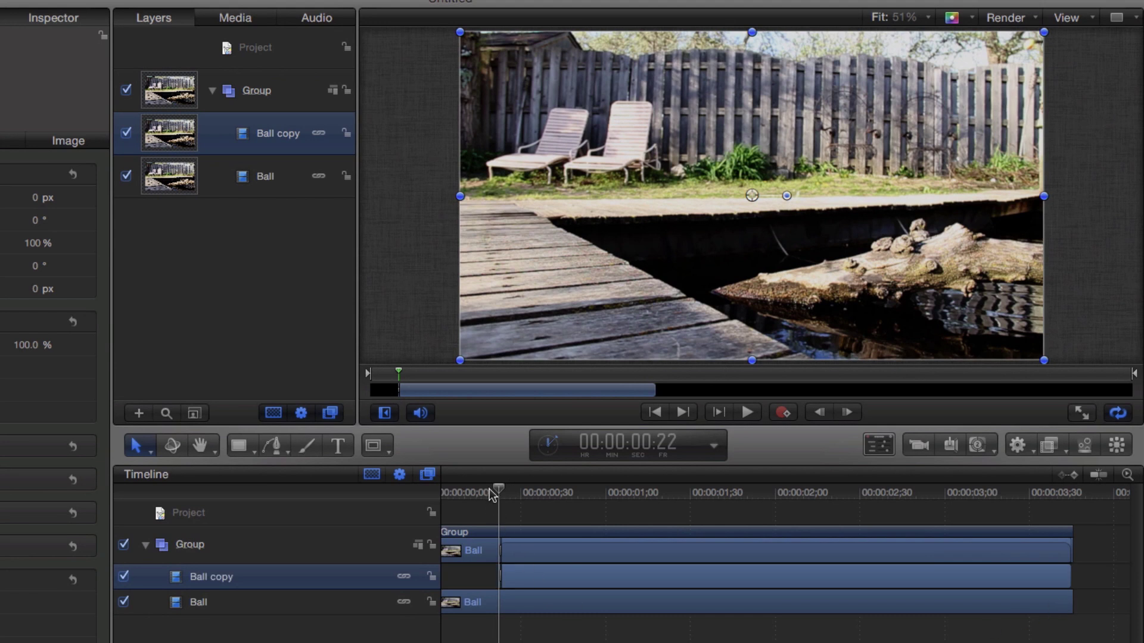
Play back across the start of the held Ball copy to check it against the original clip.
drag(491, 494, 470, 494)
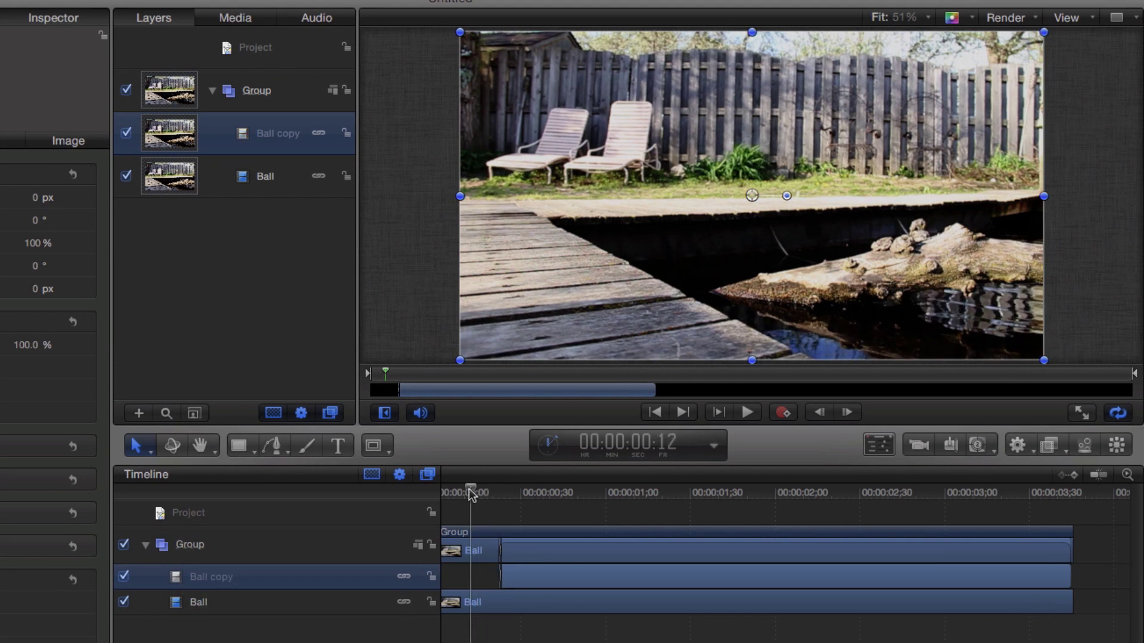
key(space)
key(space)
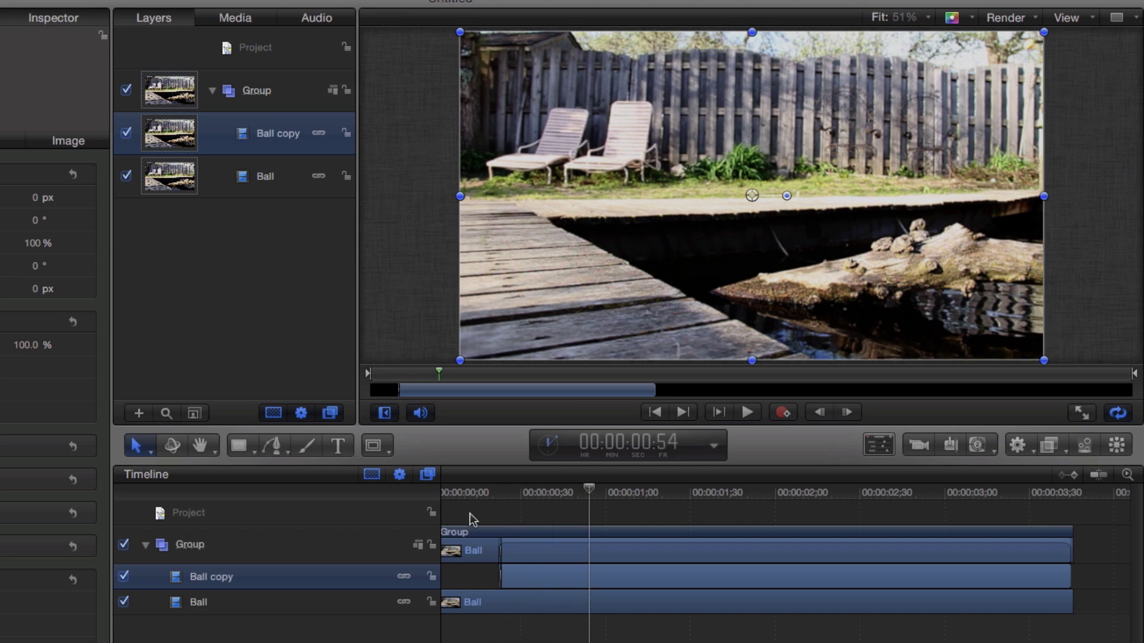
drag(504, 495, 481, 510)
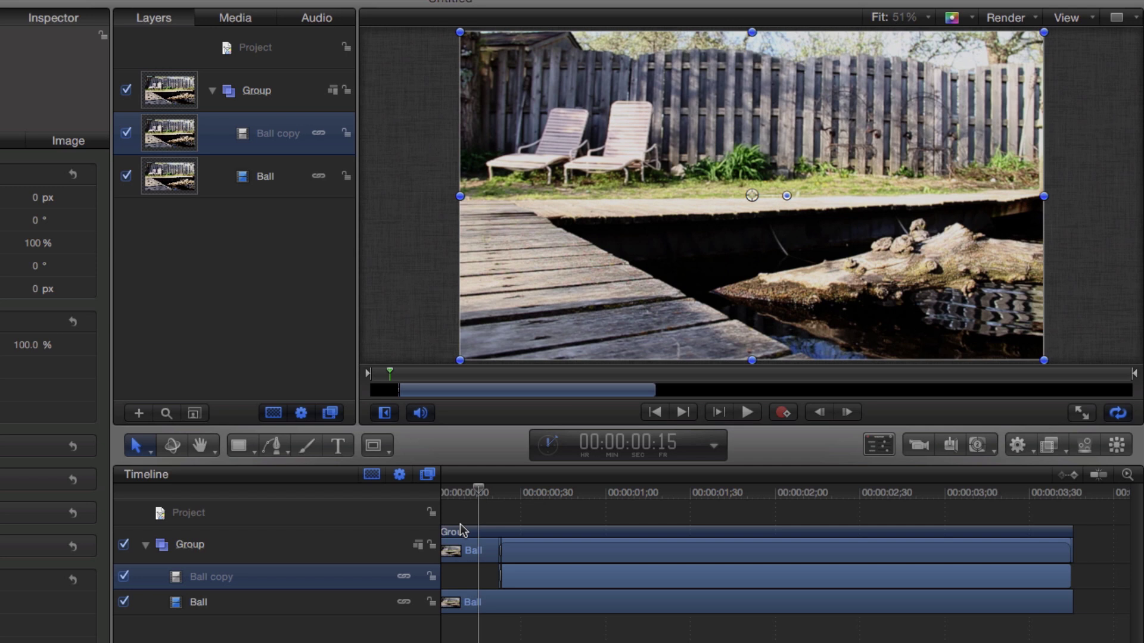
Try outlining the taller lounge chair on Ball copy with a Bezier Mask and delete that mask.
click(378, 447)
click(380, 446)
click(380, 445)
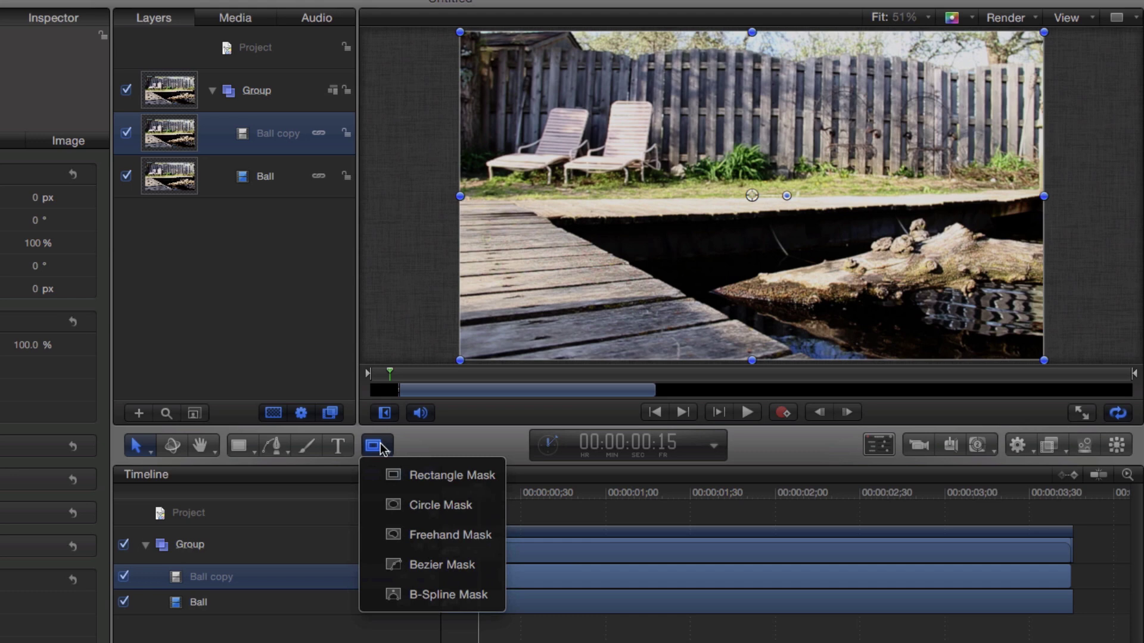
click(443, 565)
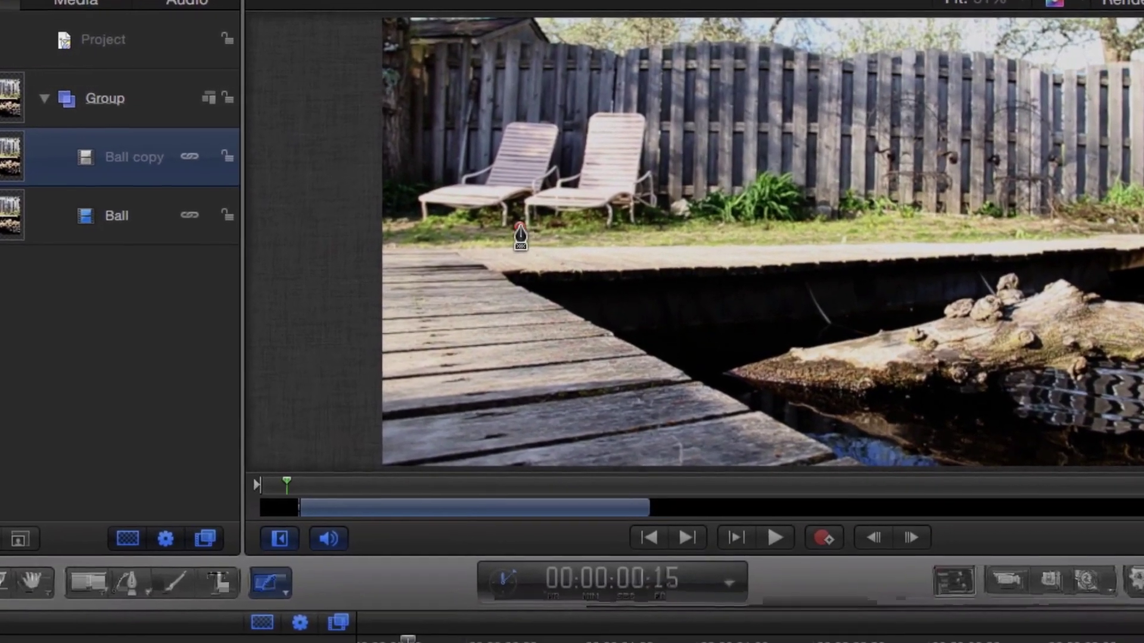
click(532, 215)
click(532, 190)
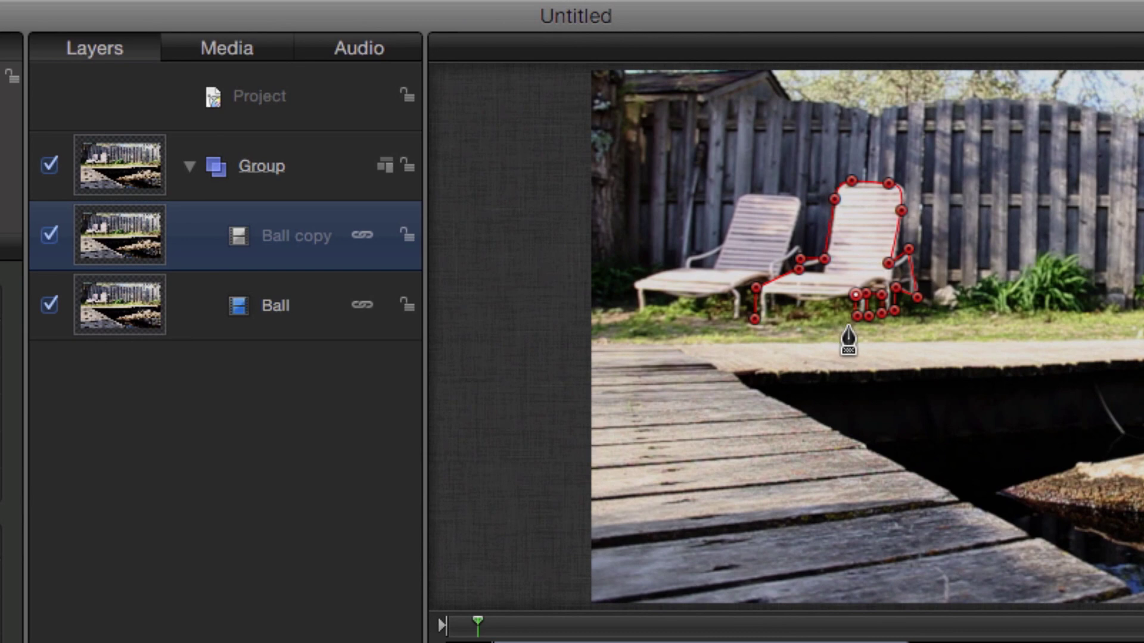
click(753, 325)
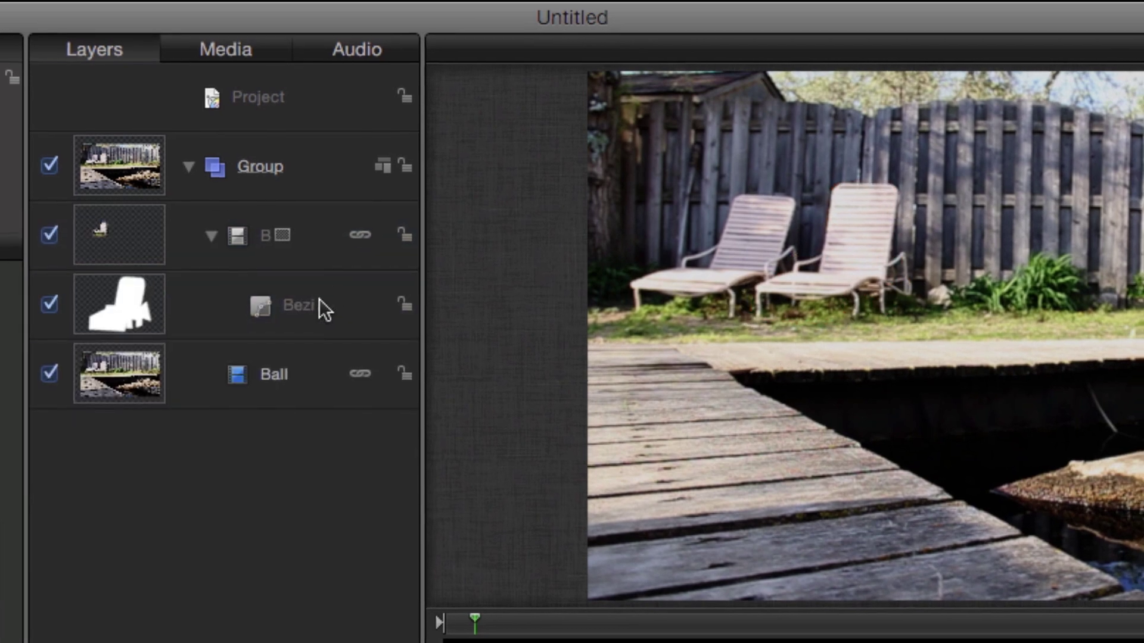
click(320, 305)
key(Delete)
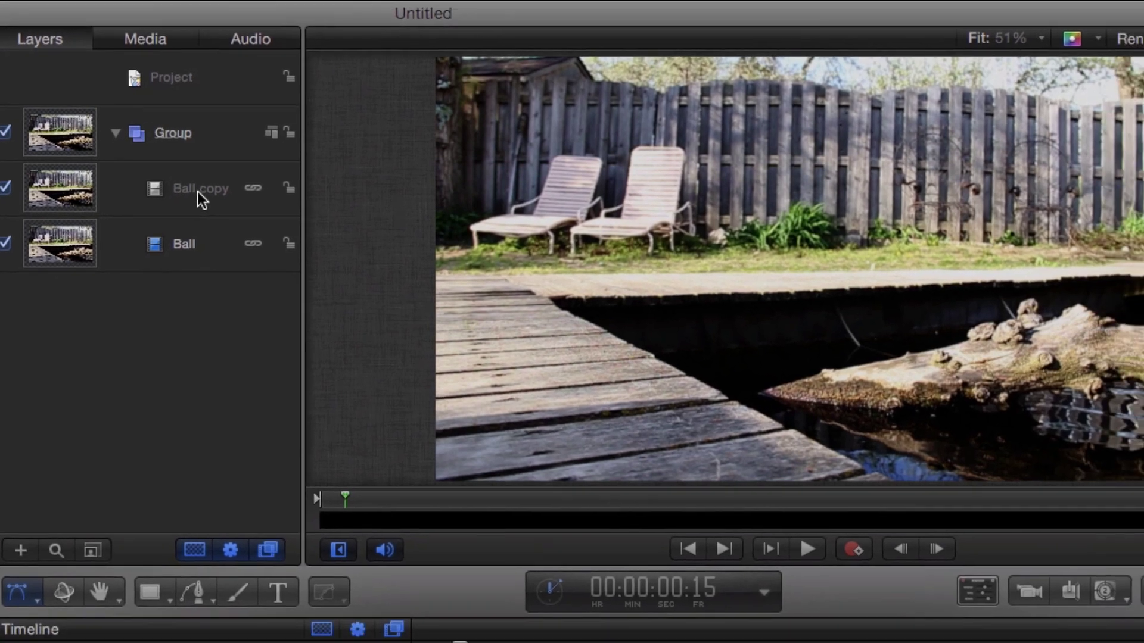
Isolate the ball at the upper right of the Ball copy frame with a small Circle Mask.
click(239, 210)
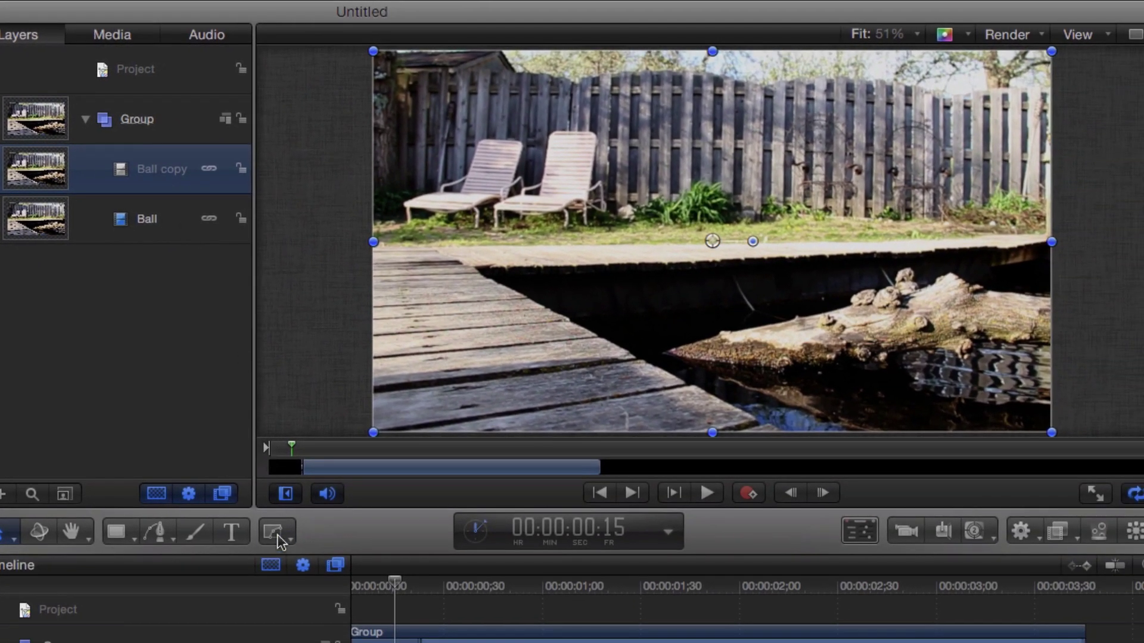
click(277, 534)
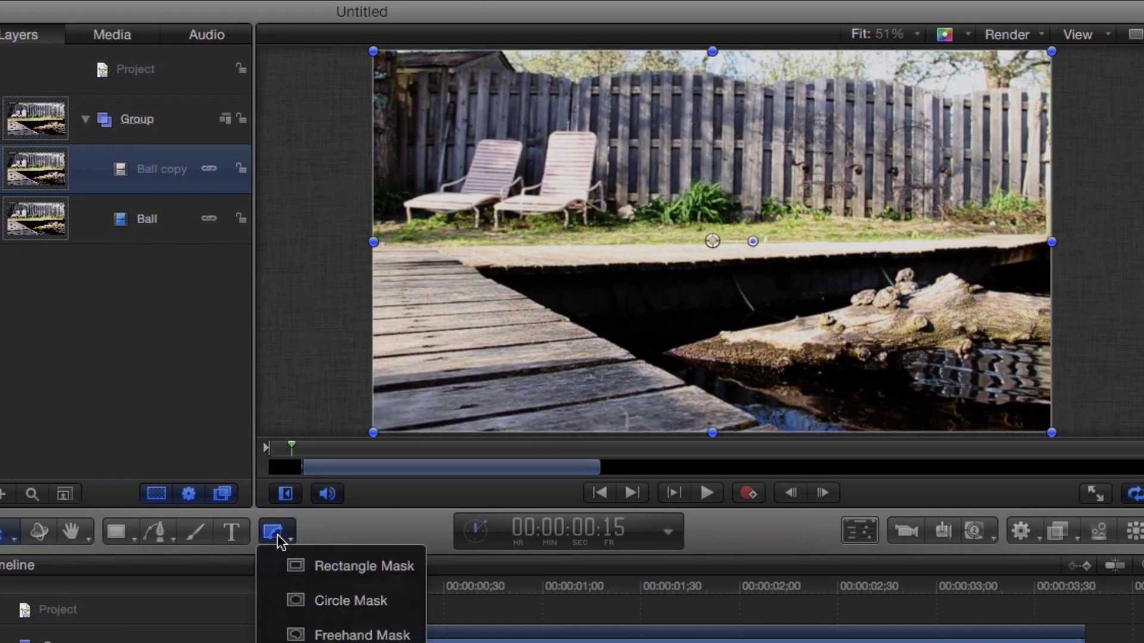
click(308, 600)
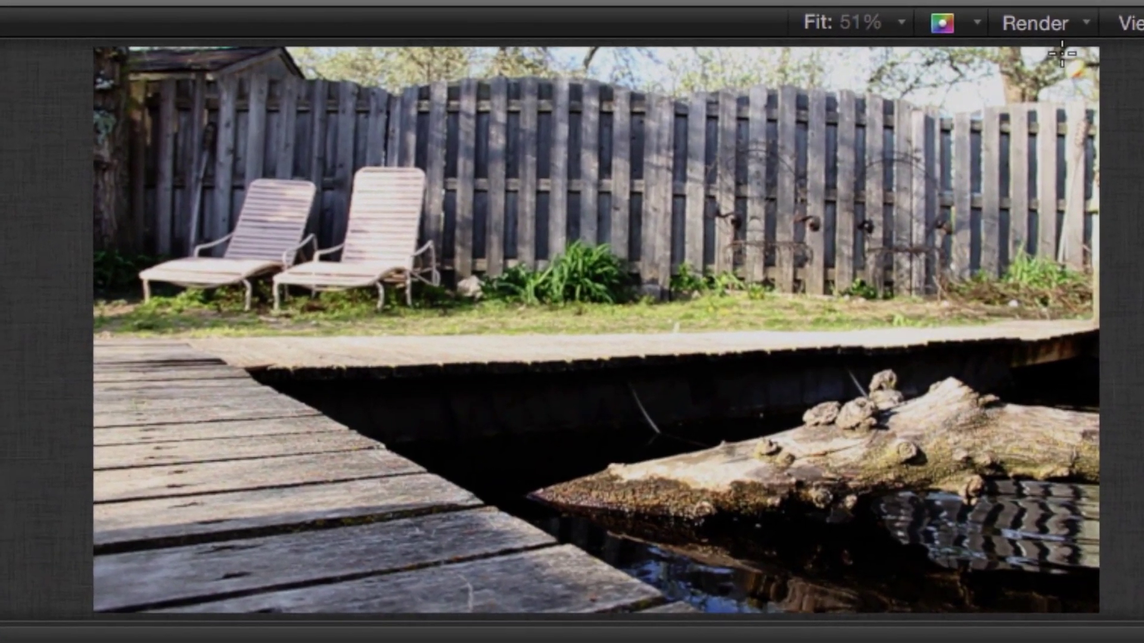
drag(1061, 54, 1078, 80)
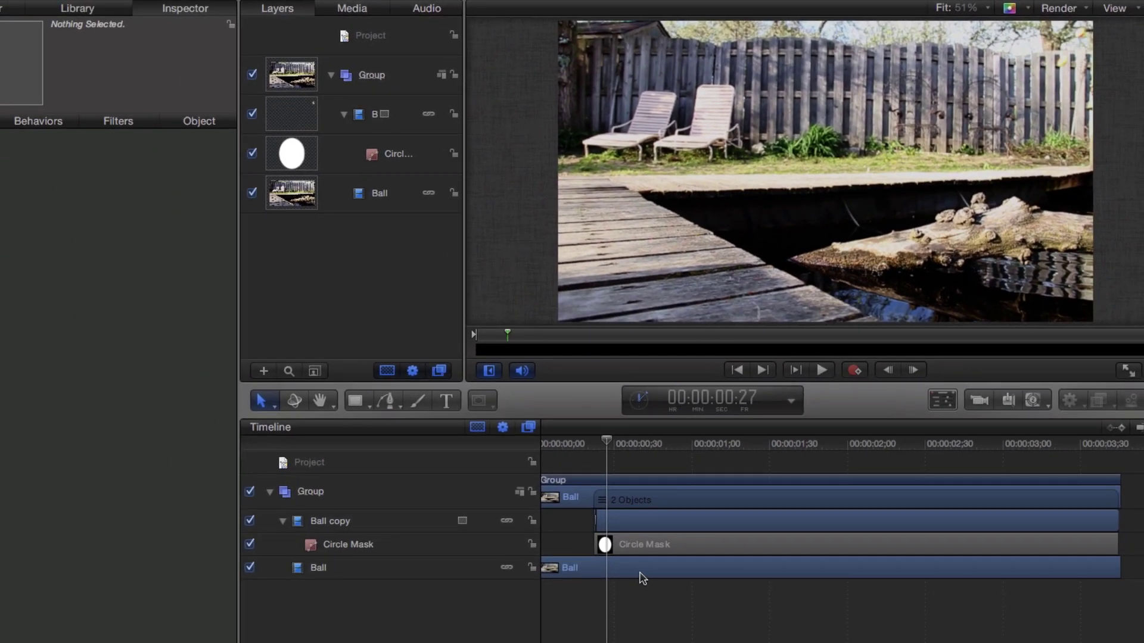
Duplicate the Ball clip and trim the duplicate to the single frame at 00:00:00;27.
click(642, 572)
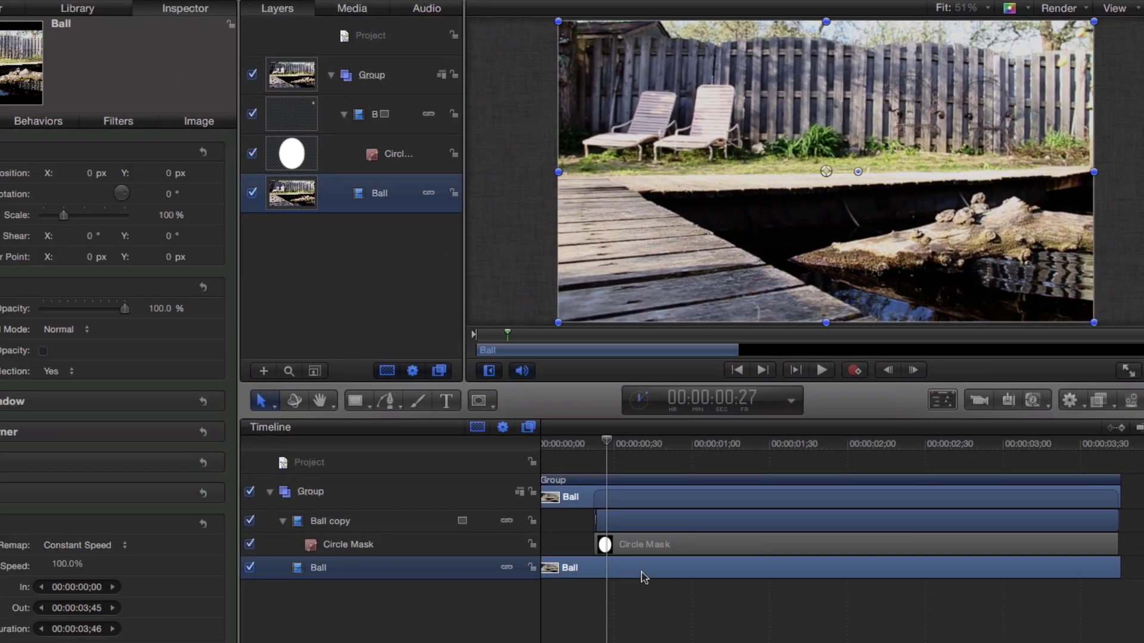
key(super+d)
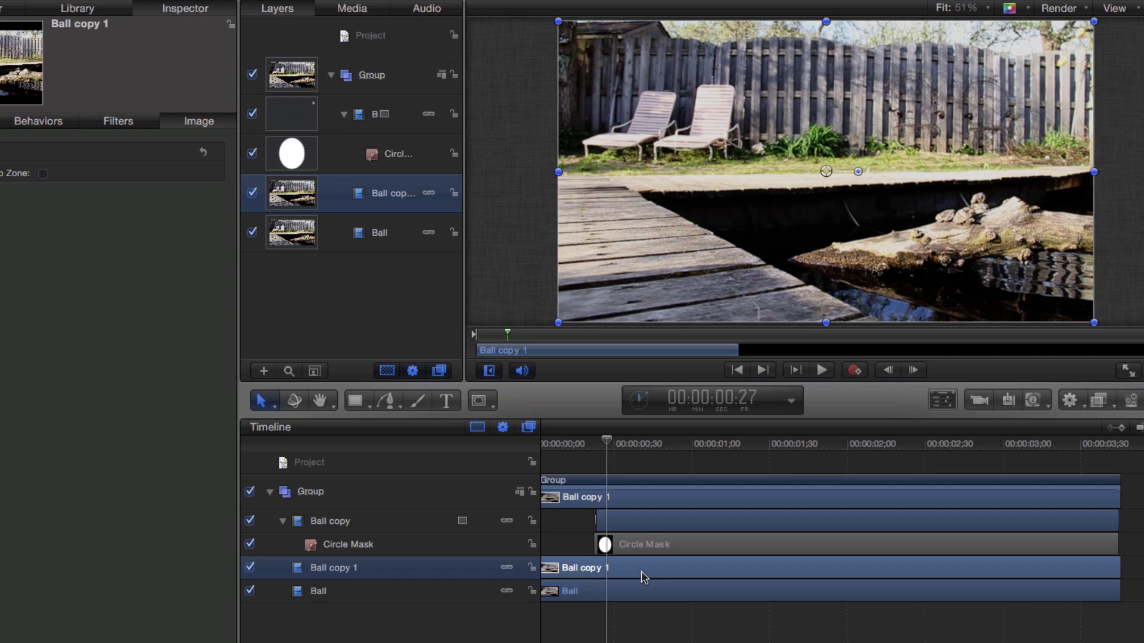
key(i)
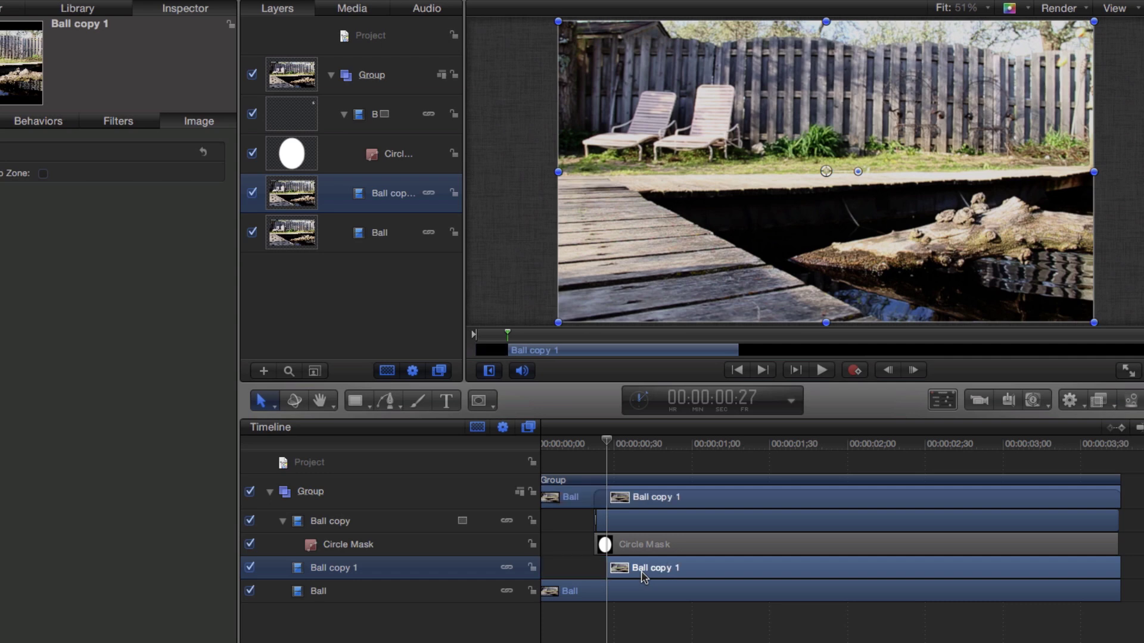
key(o)
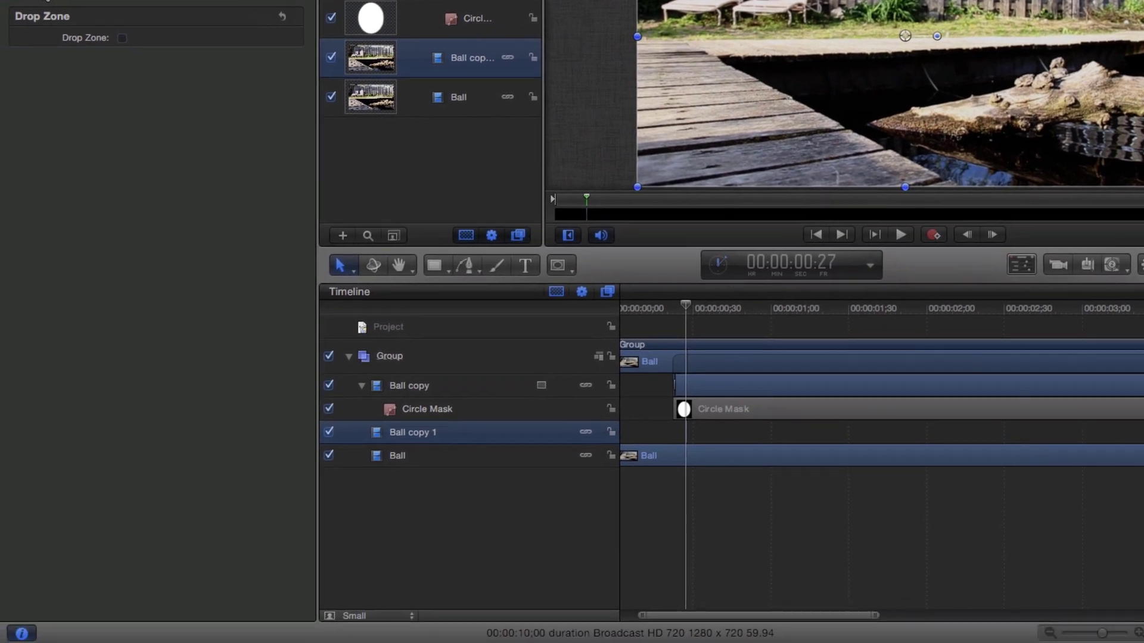
Hold Ball copy 1 until 00:00:03;46 using the Hold End Condition and isolate its ball with a Circle Mask at about X 566, Y 262 px.
click(21, 21)
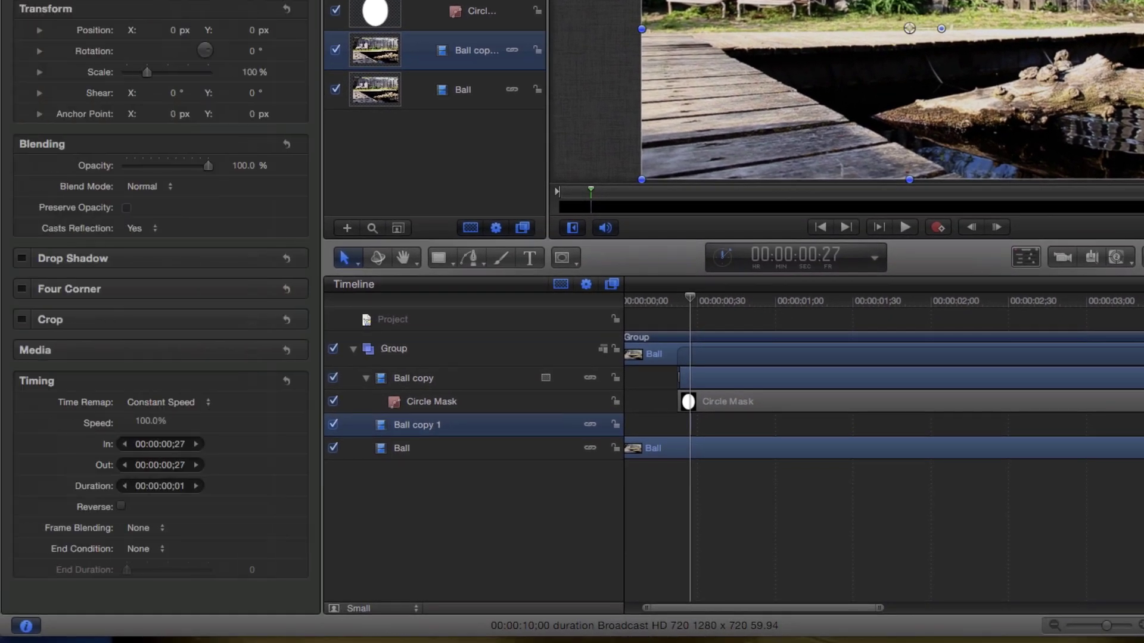
click(164, 543)
click(158, 588)
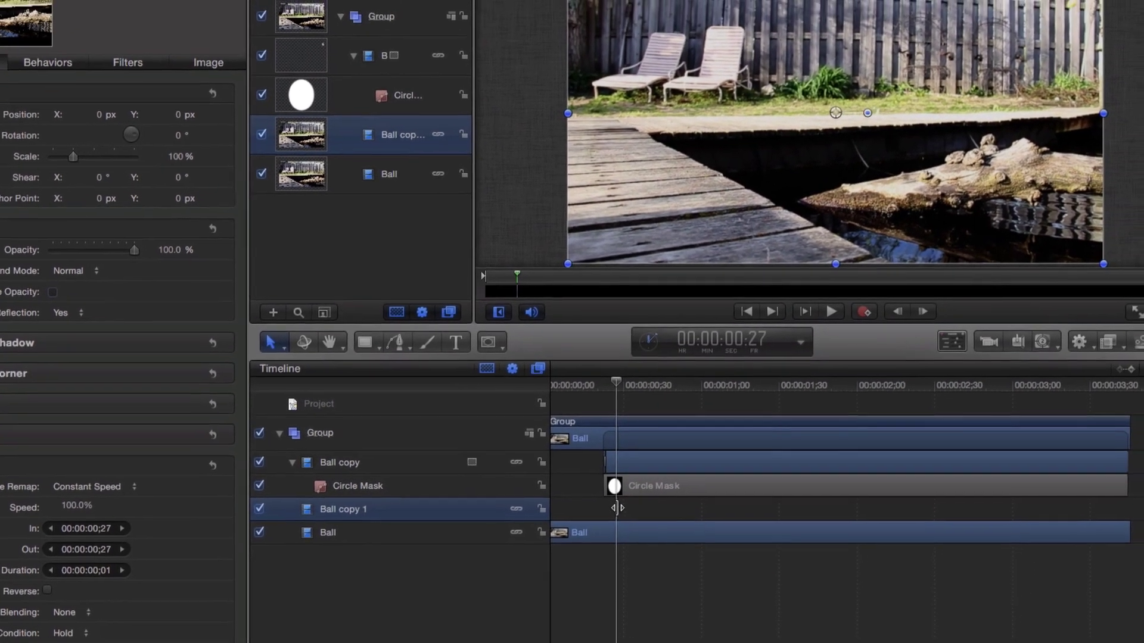
drag(617, 508, 1096, 531)
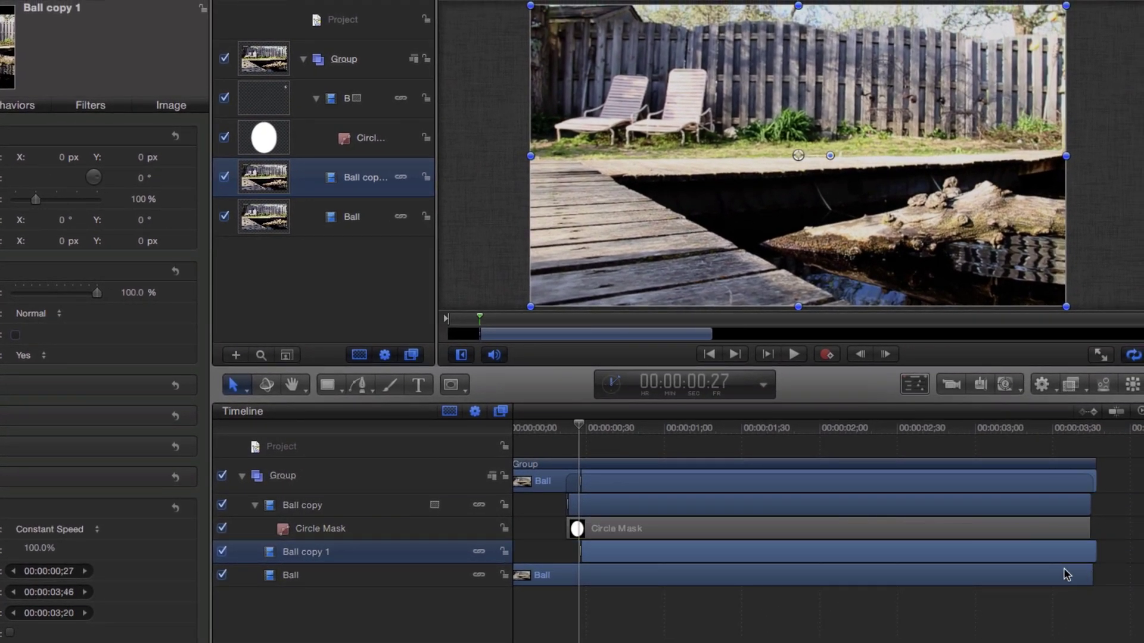
click(453, 386)
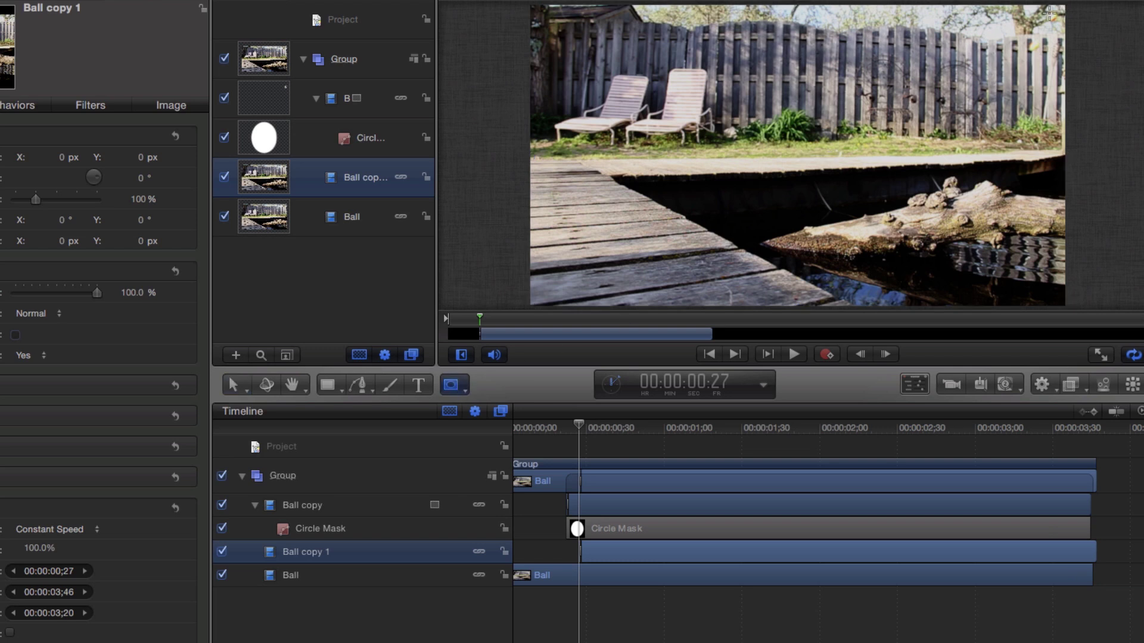
drag(1027, 39, 1041, 51)
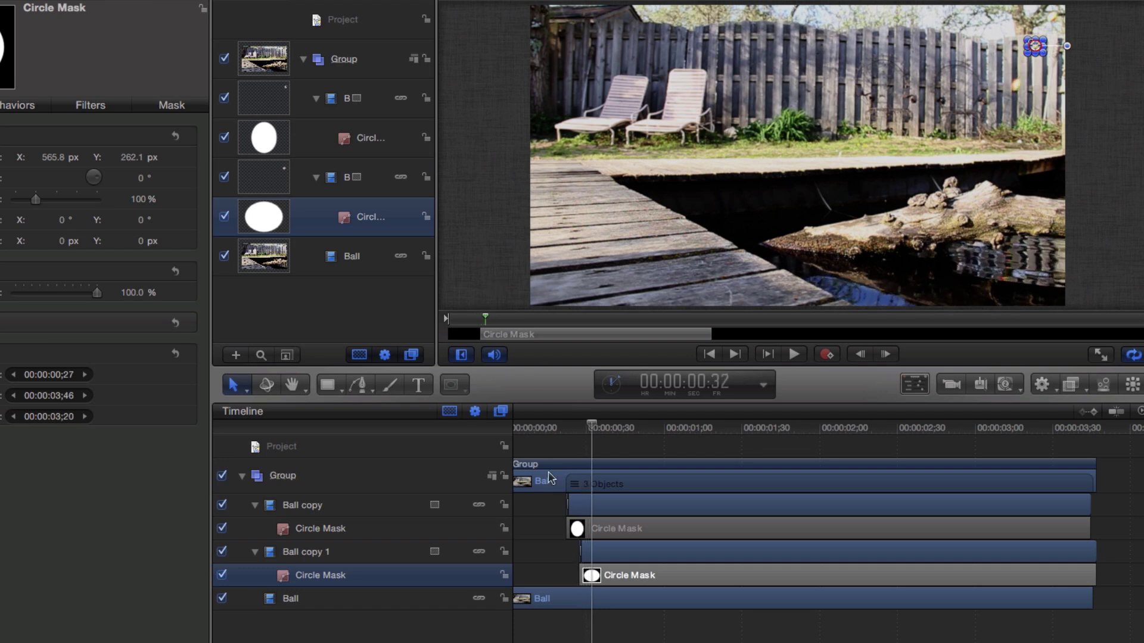
Duplicate the Ball clip and trim the duplicate to the single frame at 00:00:00;32.
click(375, 600)
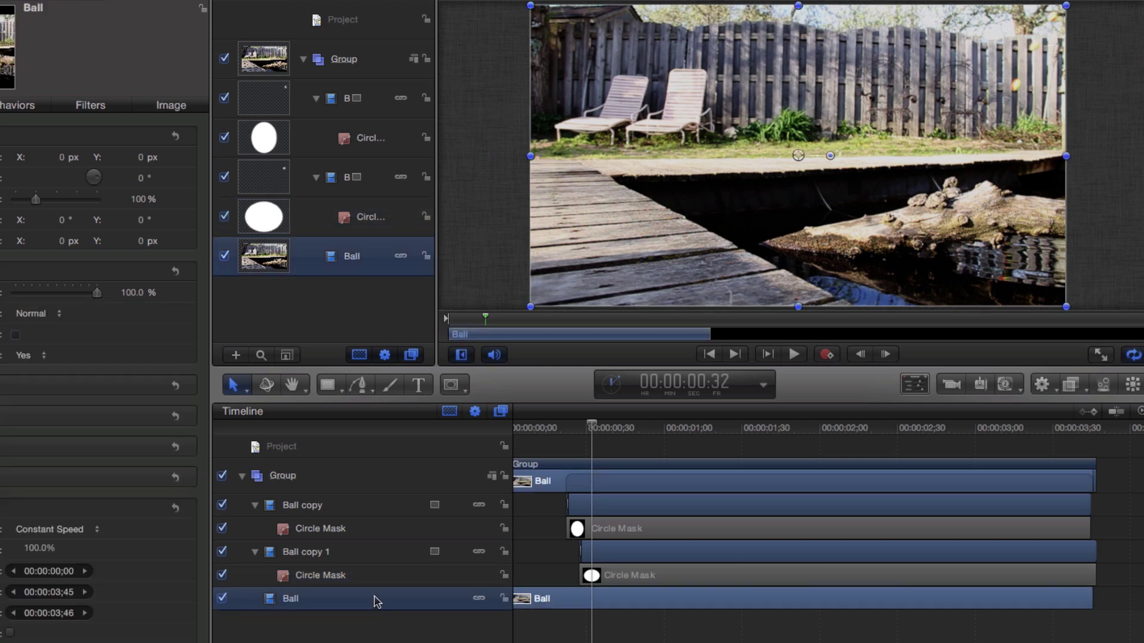
key(super+d)
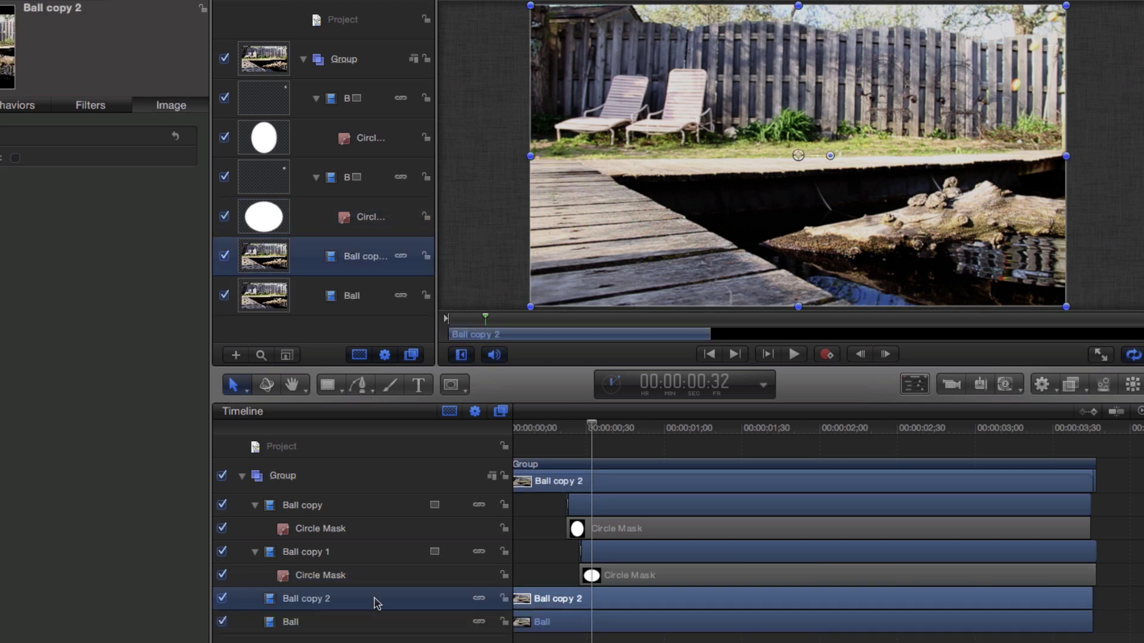
key(i)
key(o)
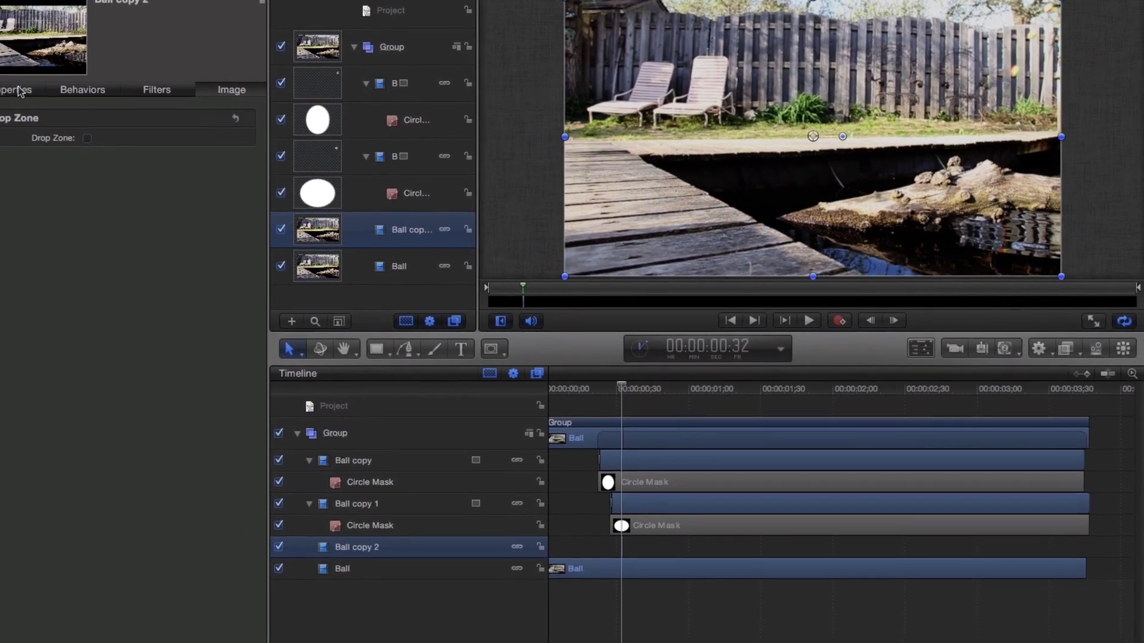
Hold Ball copy 2 to the end of the Ball clip using the Hold End Condition and isolate its ball with a Circle Mask.
click(20, 91)
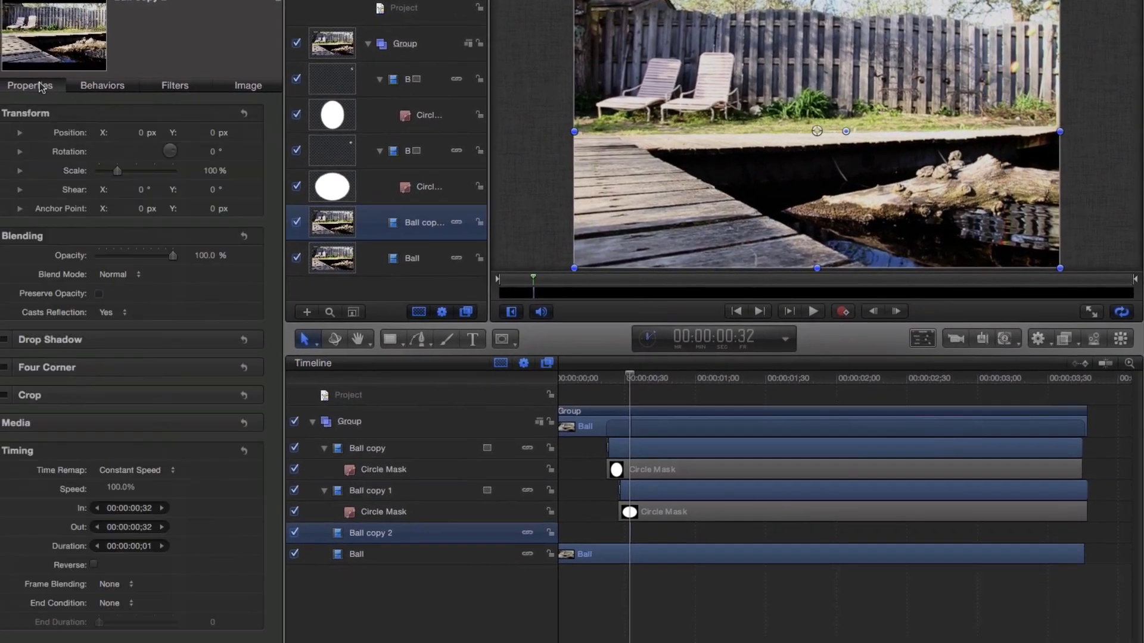
click(141, 598)
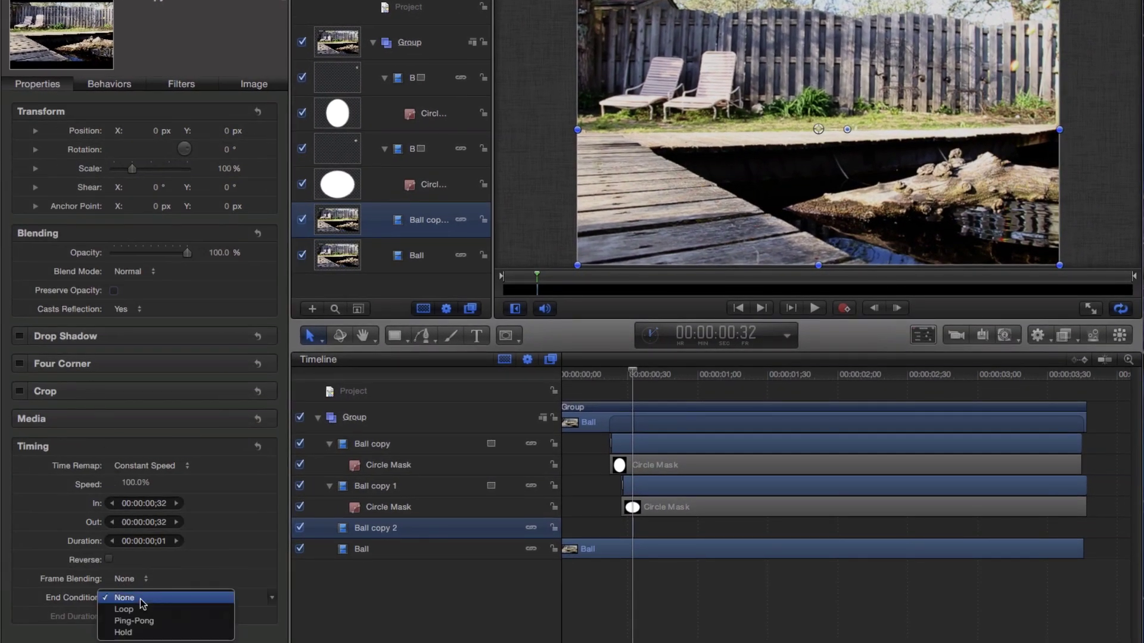
click(141, 632)
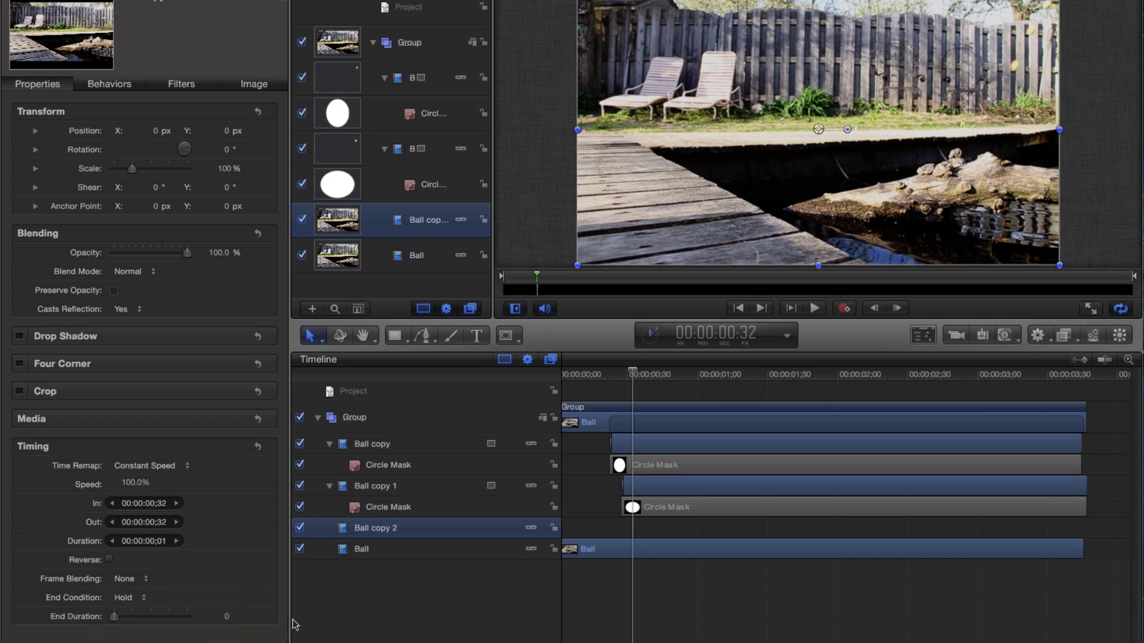
drag(636, 532, 1086, 528)
drag(1008, 56, 1018, 69)
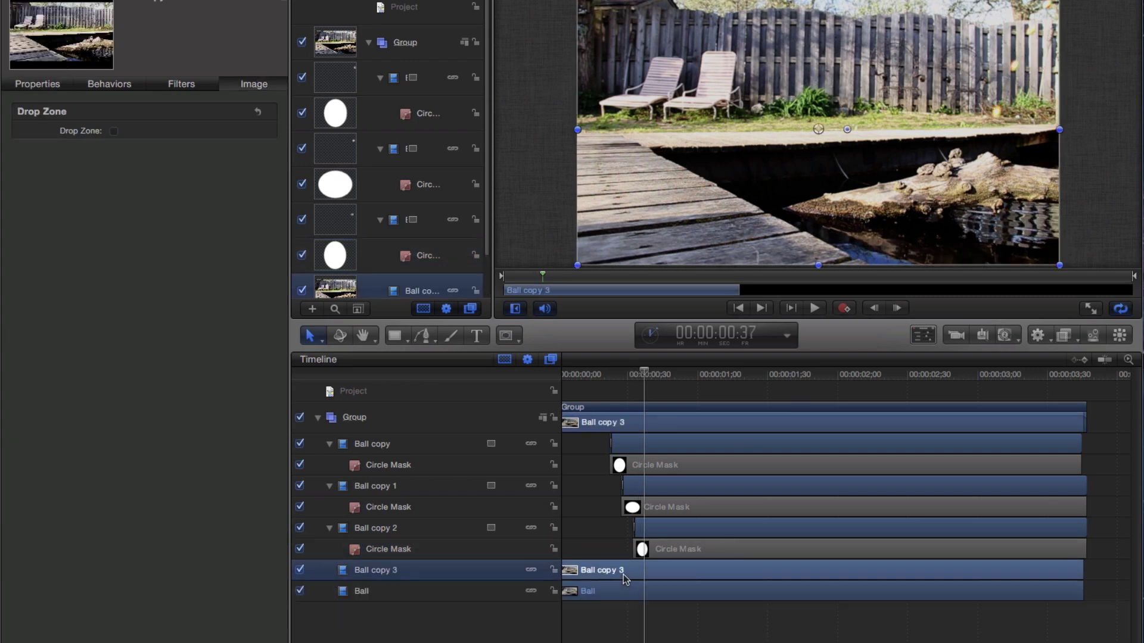
Turn Ball copy 3 into a held frame from 00:00:00;37 to the end of the Ball clip and isolate its ball with a Circle Mask.
key(i)
key(o)
key(F1)
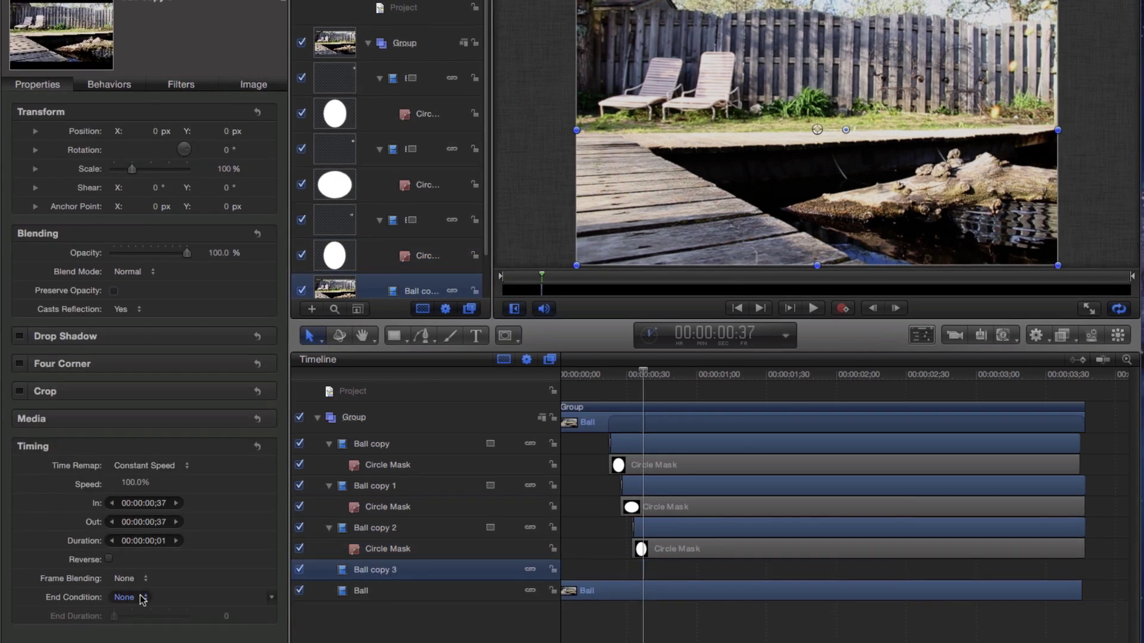
click(141, 600)
click(141, 632)
drag(646, 570, 1083, 570)
drag(988, 103, 1002, 121)
Duplicate the Ball clip and trim the duplicate to the single frame at 00:00:00;42, five frames further on.
click(636, 616)
key(Right)
key(Right)
key(Right)
key(Right)
key(Right)
key(super+d)
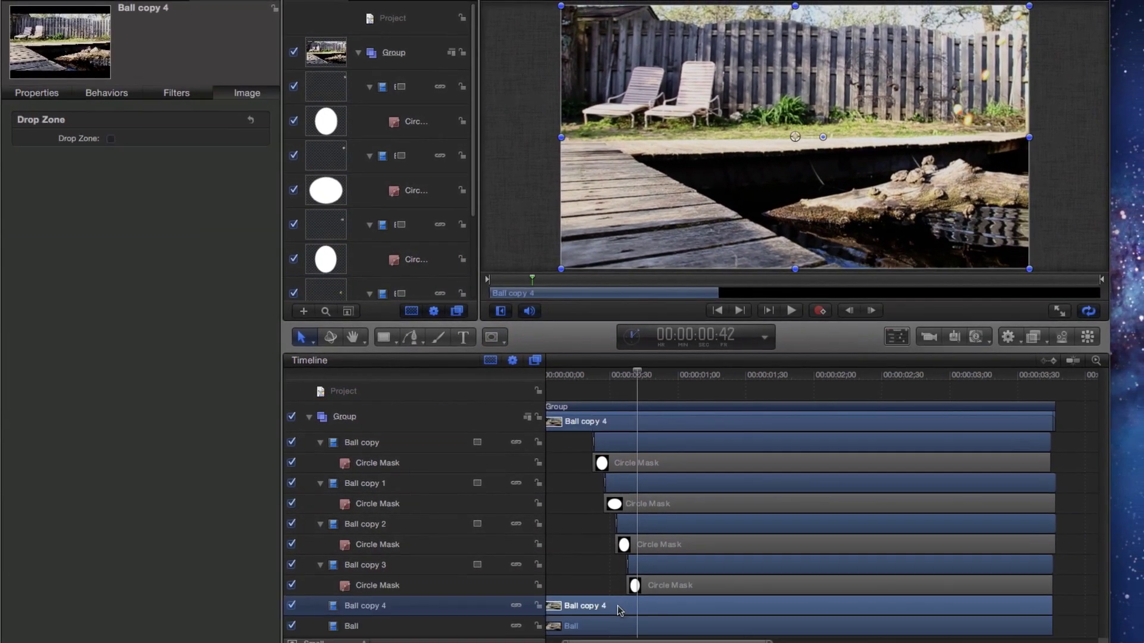
key(i)
key(o)
Hold Ball copy 4 until 00:00:03;47 using the Hold End Condition and isolate its ball with a Circle Mask at about X 448, Y 73 px.
click(126, 592)
click(141, 629)
drag(645, 607, 1061, 607)
drag(959, 101, 971, 117)
Advance five frames, duplicate the Ball clip and trim the duplicate to the single frame at 00:00:00;47.
key(Right)
key(Right)
key(Right)
key(Right)
key(Right)
scroll(738, 427, down, 2)
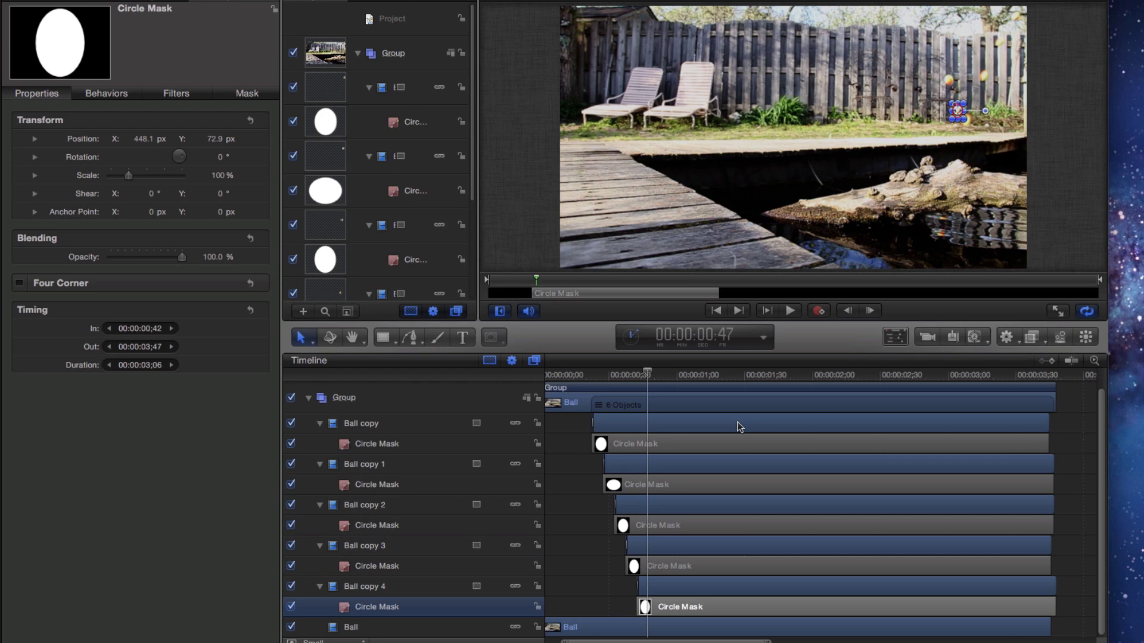
click(603, 626)
key(super+d)
key(i)
key(o)
Hold Ball copy 5 until 00:00:03;47 using the Hold End Condition and isolate its ball with a Circle Mask.
key(F1)
drag(649, 628, 1053, 626)
click(493, 337)
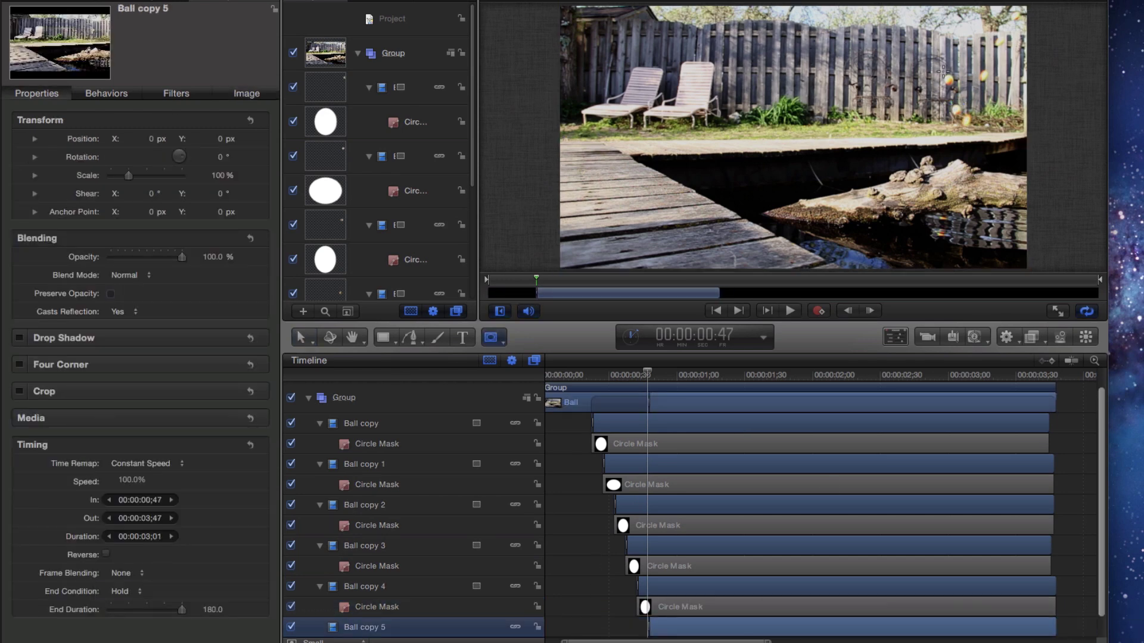
drag(942, 70, 956, 90)
Advance five frames, duplicate the Ball clip and trim the duplicate to the single frame at 00:00:00;52.
scroll(753, 480, down, 2)
click(655, 627)
key(Right)
key(Right)
key(Right)
key(Right)
key(Right)
key(super+d)
key(i)
key(o)
Hold Ball copy 6 until 00:00:03;48 using the Hold End Condition and isolate its ball with a Circle Mask.
key(F1)
click(127, 591)
click(139, 625)
drag(660, 627, 1056, 627)
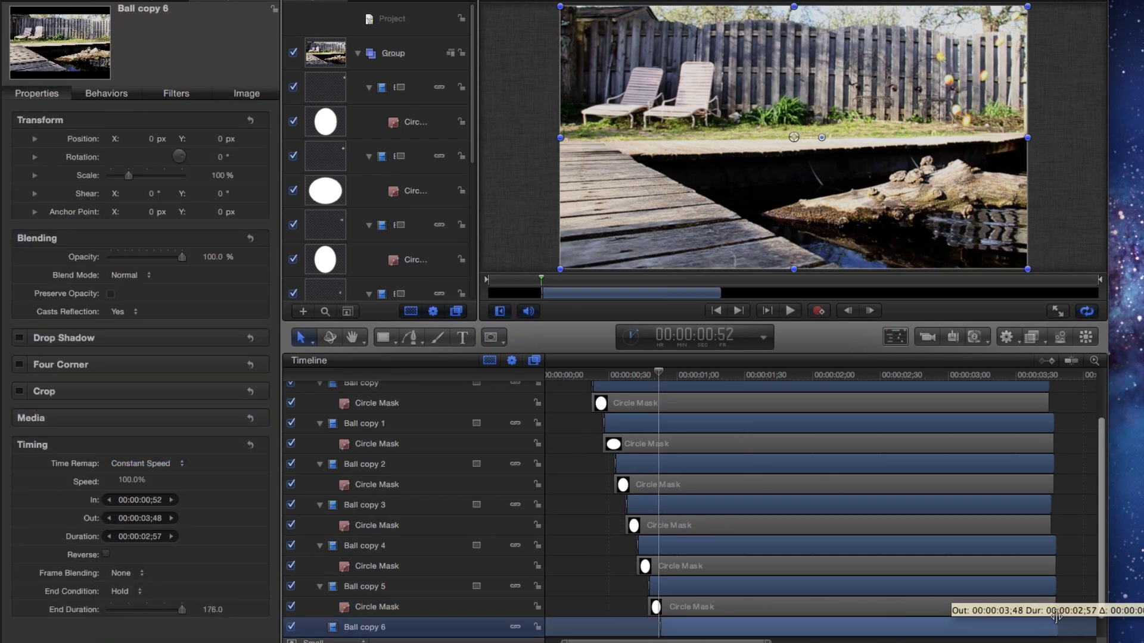
click(493, 337)
drag(927, 34, 938, 48)
Advance five frames, duplicate the Ball clip and trim the duplicate to the single frame at 00:00:00;57.
scroll(687, 536, down, 1)
click(687, 629)
key(Right)
key(Right)
key(Right)
key(Right)
key(Right)
key(super+d)
key(i)
key(o)
Hold Ball copy 7 to the end of the Ball clip using the Hold End Condition and isolate its ball with a Circle Mask.
key(F1)
drag(127, 591, 131, 625)
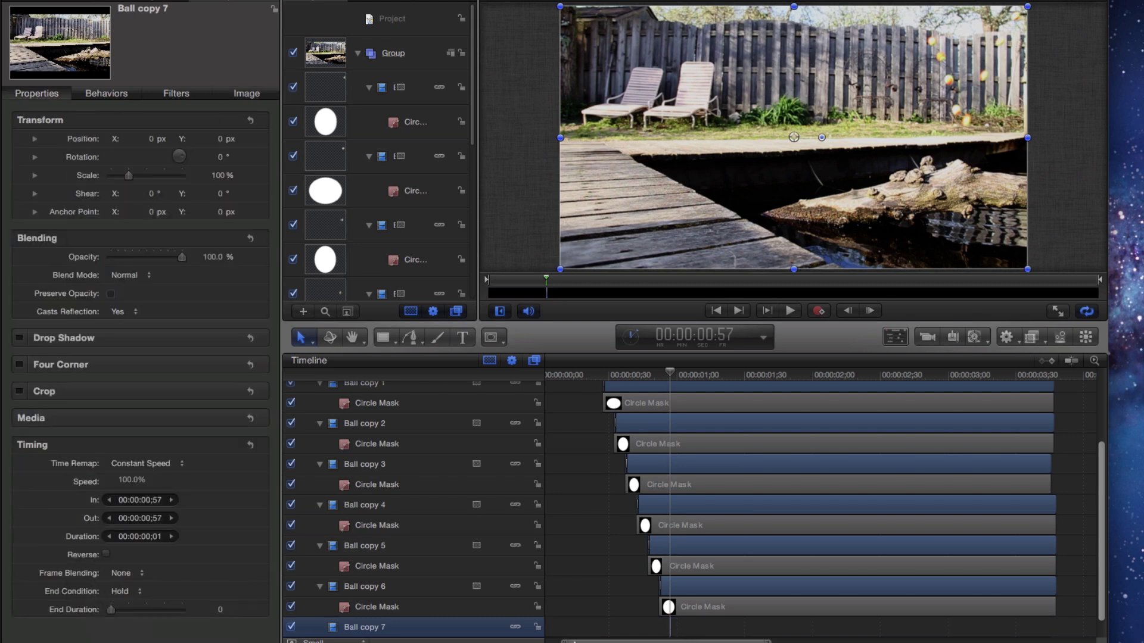
drag(672, 628, 1058, 627)
click(493, 337)
drag(918, 24, 931, 40)
Duplicate the Ball clip and trim the duplicate's In point to 00:00:01;03.
scroll(685, 537, down, 1)
click(679, 630)
key(super+d)
key(Right)
key(Right)
key(Right)
key(Right)
key(Right)
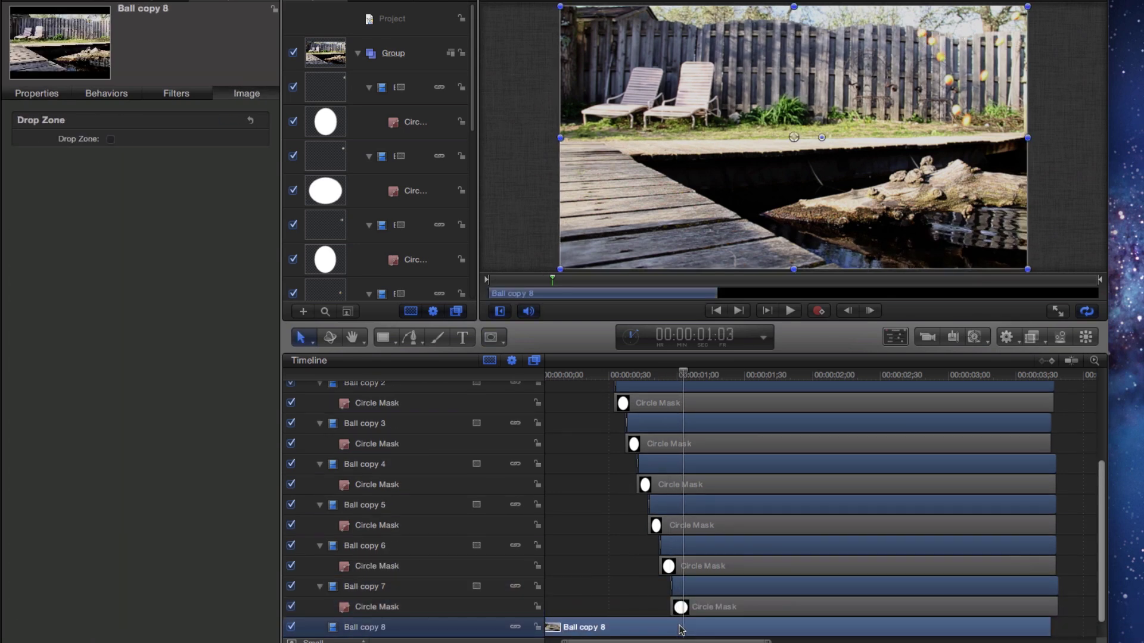
key(i)
Hold Ball copy 8 until 00:00:03;48 using the Hold End Condition and isolate its ball with a Circle Mask.
key(F1)
key(Right)
key(Right)
key(Right)
key(Right)
key(Right)
key(Right)
scroll(969, 610, down, 1)
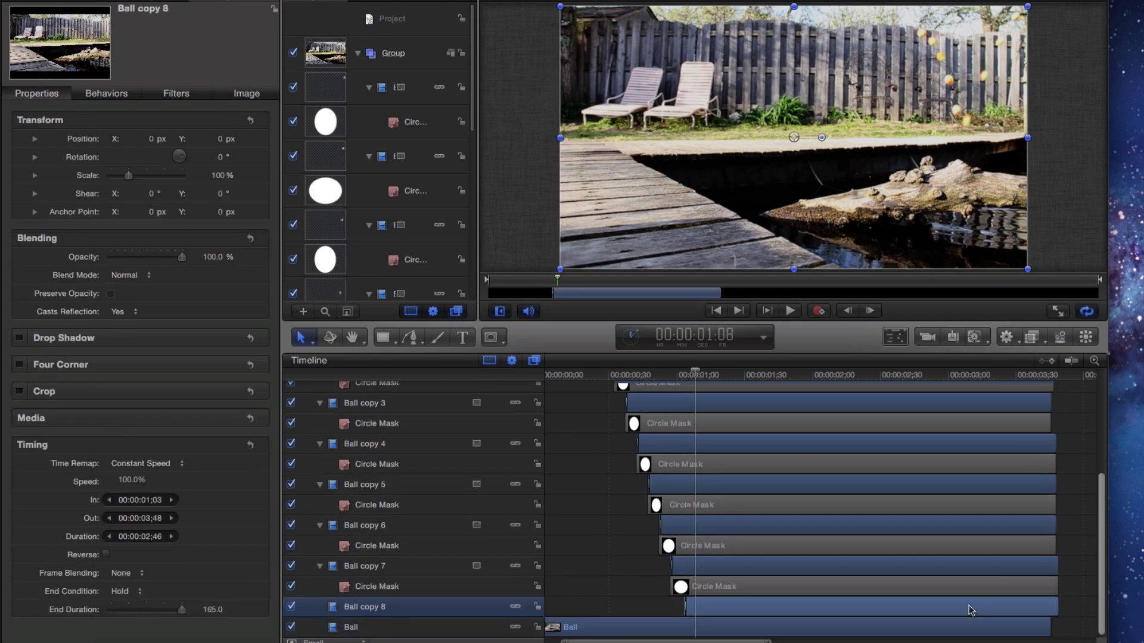
key(alt+c)
drag(905, 31, 915, 42)
Duplicate the Ball clip and trim the duplicate to the single frame at 00:00:01;09.
scroll(719, 596, down, 1)
click(720, 627)
key(super+d)
key(i)
key(o)
Hold Ball copy 9 to the end of the Ball clip using the Hold End Condition and isolate its ball with a Circle Mask.
key(F1)
drag(127, 592, 131, 624)
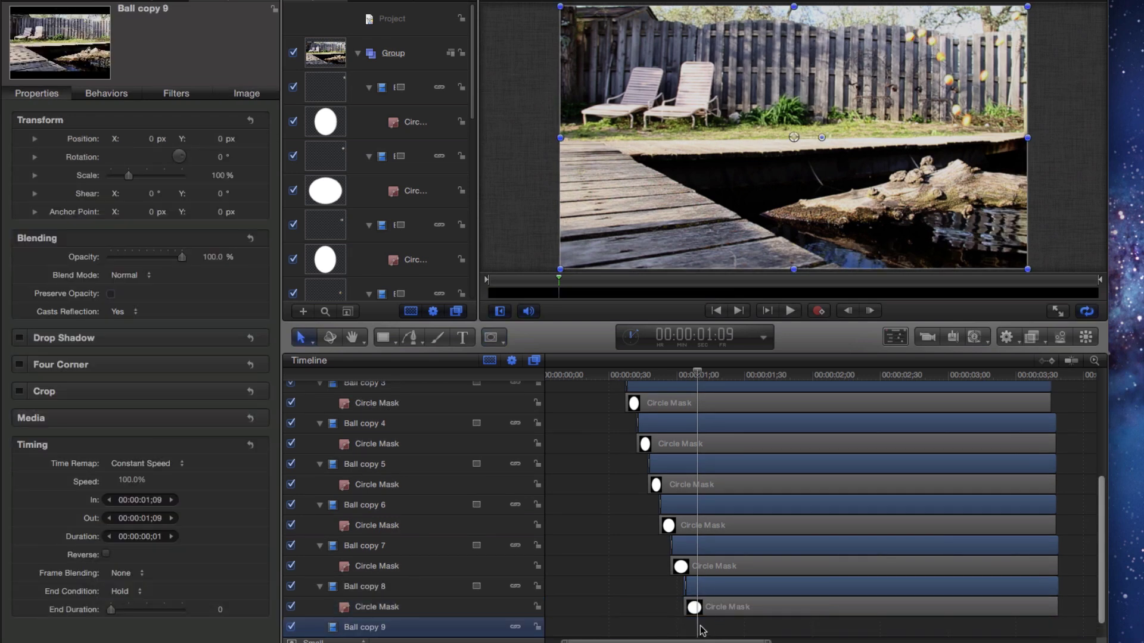
drag(701, 628, 1059, 627)
key(alt+c)
drag(892, 48, 903, 59)
Duplicate the Ball clip, advance six frames and trim the duplicate to the single frame at 00:00:01;15.
scroll(720, 592, down, 1)
click(723, 627)
key(super+d)
key(Right)
key(Right)
key(Right)
key(Right)
key(Right)
key(Right)
key(i)
key(o)
Hold Ball copy 10 until 00:00:03;50 using the Hold End Condition and isolate its ball with a Circle Mask at about X 285, Y 229 px.
key(F1)
click(122, 592)
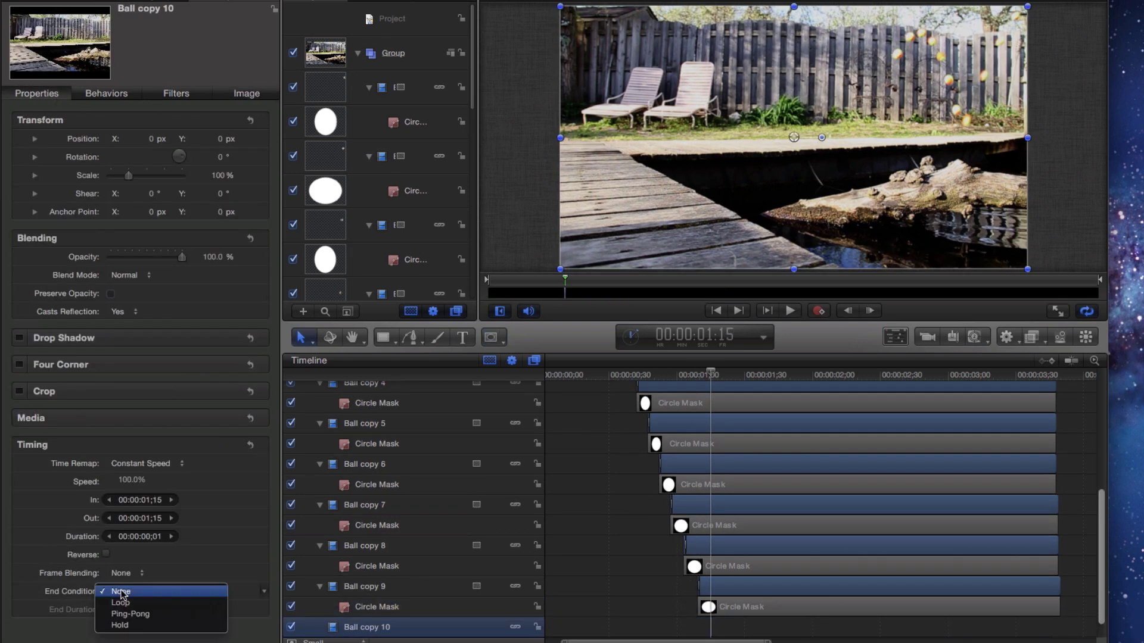
click(122, 625)
drag(713, 628, 1061, 627)
key(super+v)
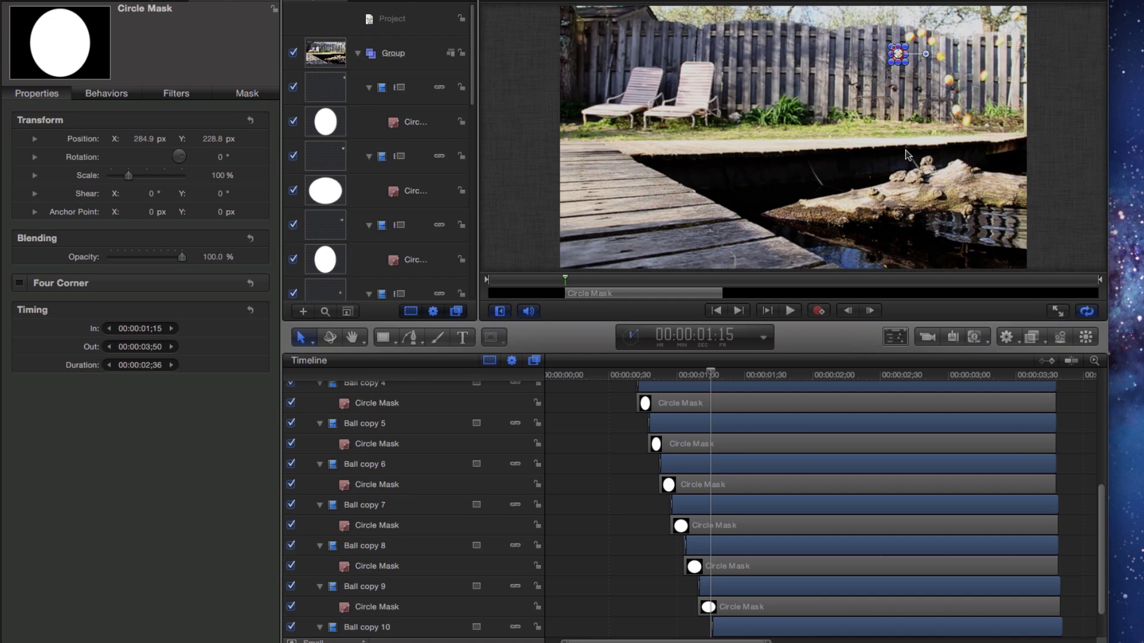
Render a RAM preview of the composite and play it back from near the start to check the trail of held balls.
key(super+r)
key(Escape)
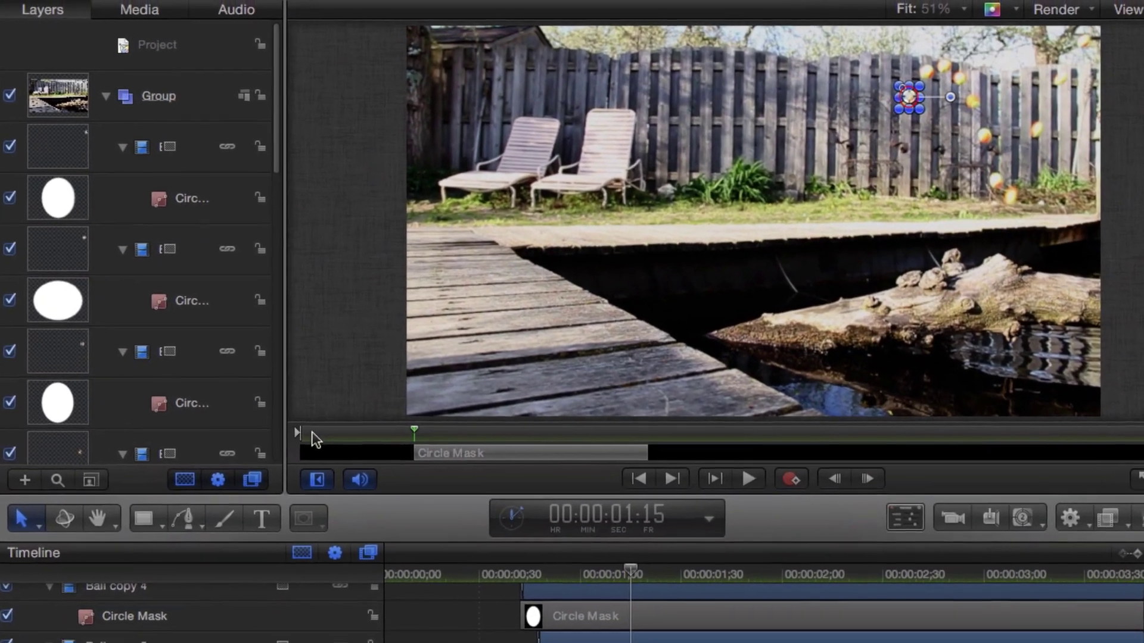
click(314, 437)
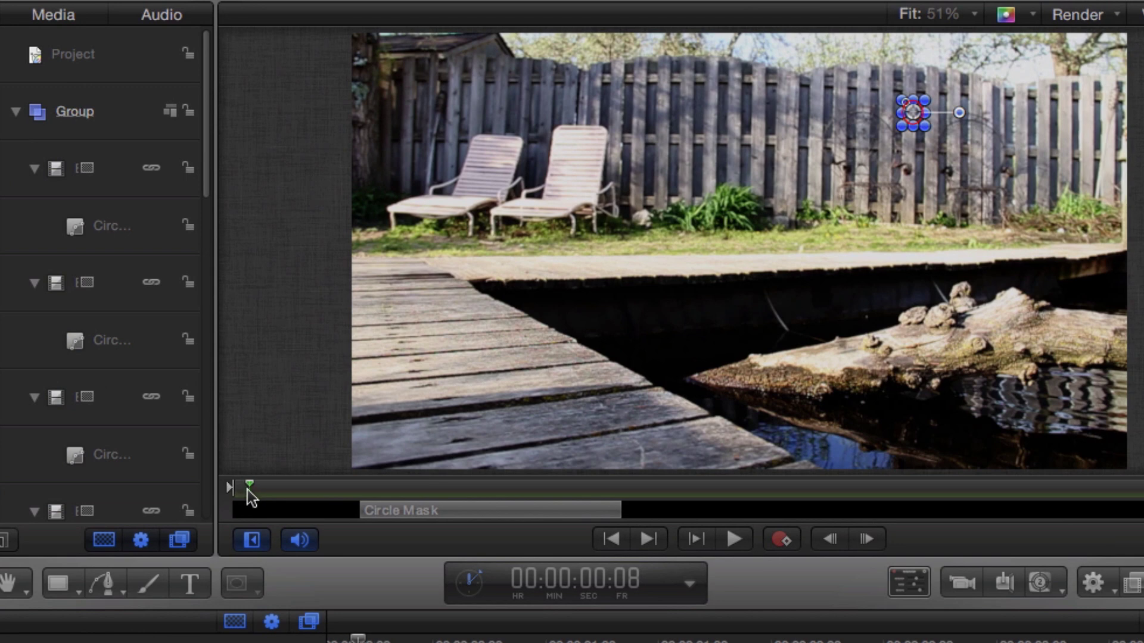
drag(248, 491, 239, 489)
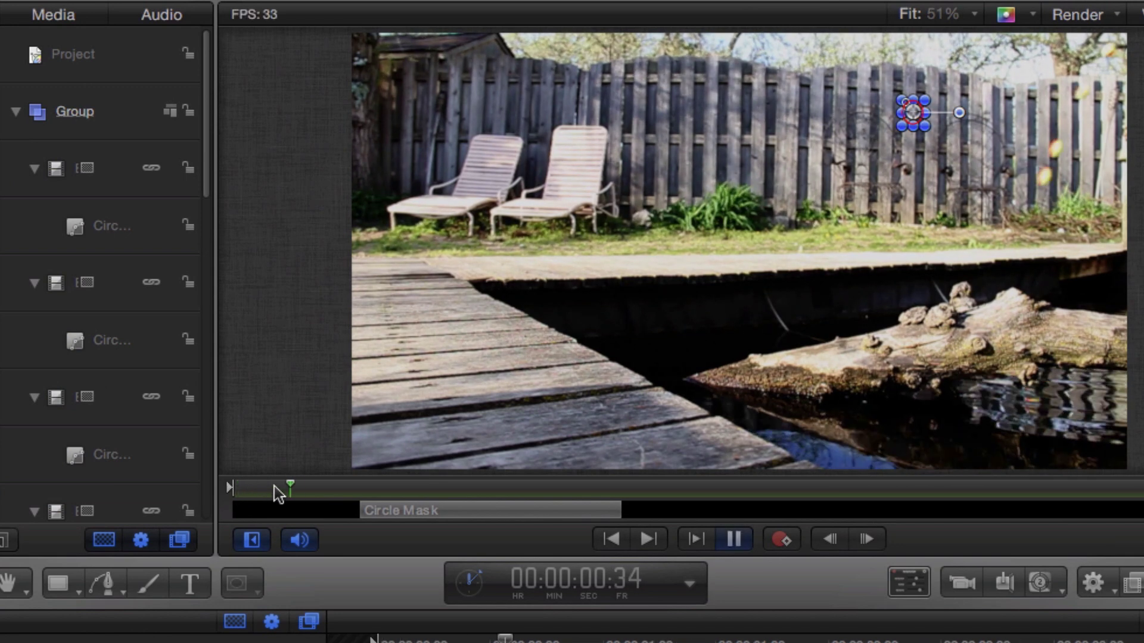
key(space)
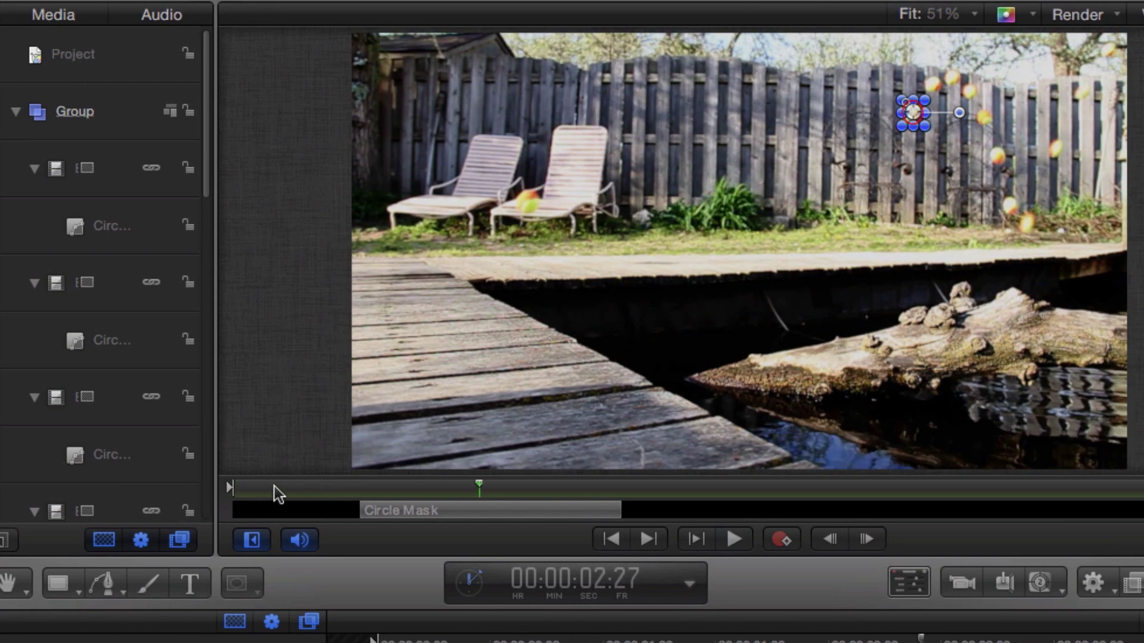
Duplicate the Ball clip at 00:00:01;20, hold that single frame to the Ball clip's end and isolate its ball with a Circle Mask.
key(shift+i)
key(Right)
key(Right)
key(Right)
key(Right)
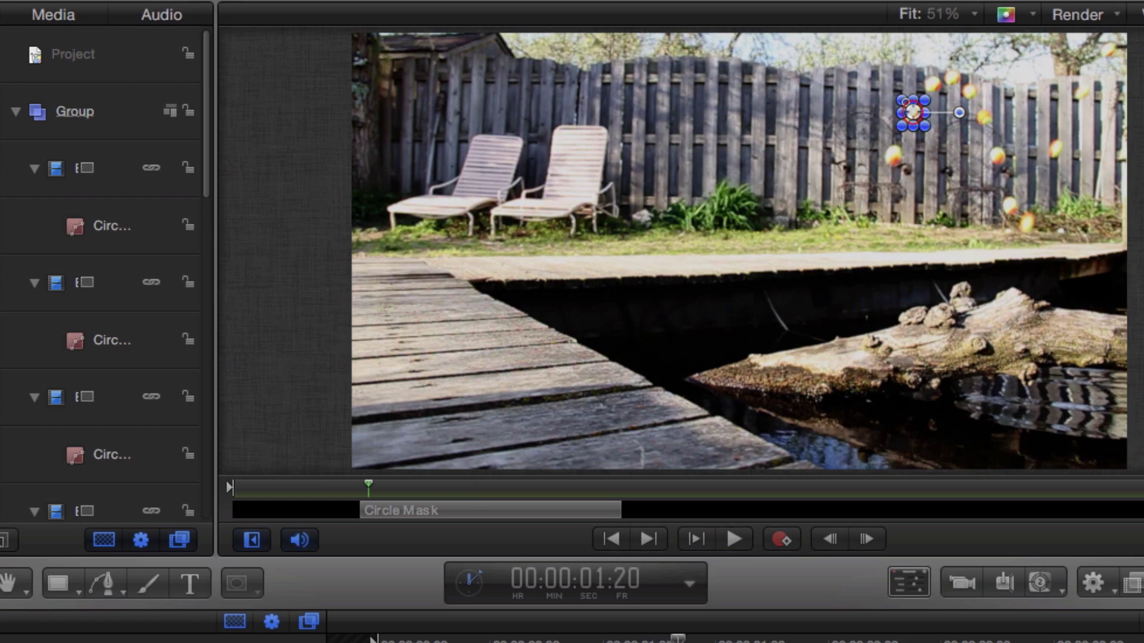
key(super+v)
key(i)
key(alt+c)
drag(881, 138, 908, 174)
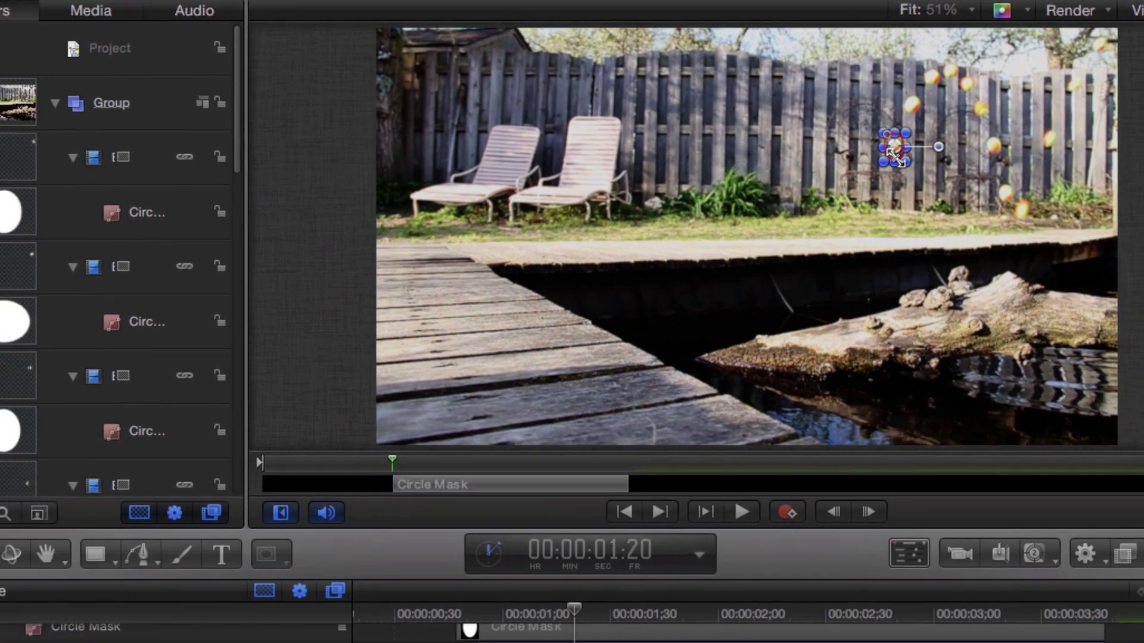
Duplicate the Ball clip at 00:00:01;25, hold the frame until 00:00:03;47 and draw a Circle Mask around its ball.
key(Right)
key(Right)
key(Right)
key(Right)
key(super+v)
key(Right)
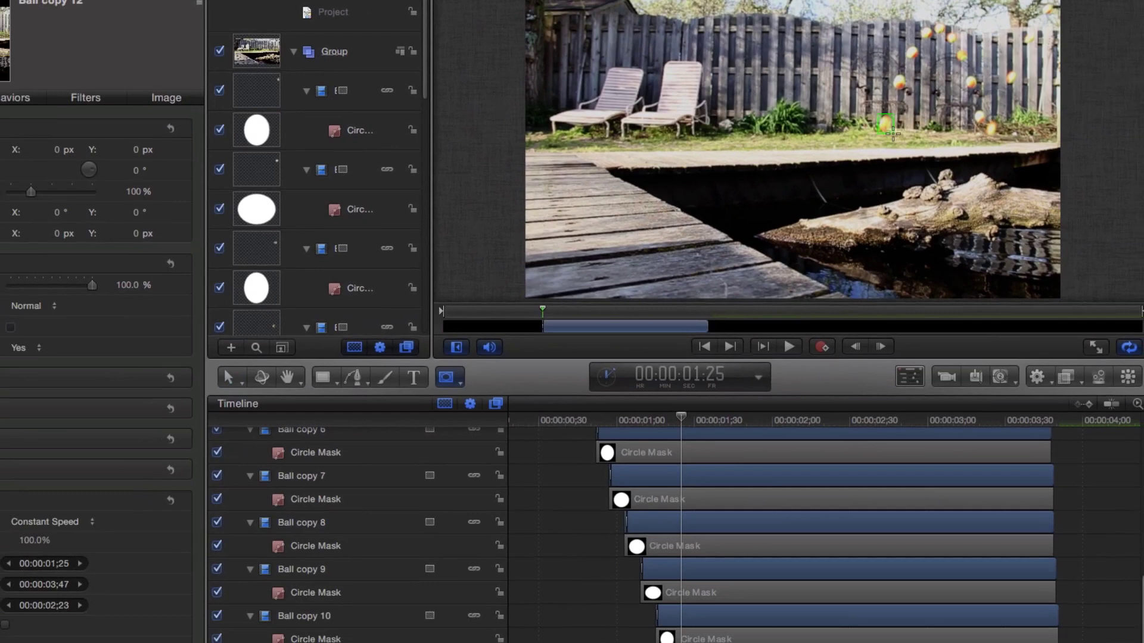
Duplicate the Ball clip, trim it to the frame at 00:00:01;27, hold it to the clip's end and mask its ball with a circle.
key(Right)
key(Right)
key(super+v)
key(i)
key(o)
drag(715, 620, 1034, 620)
key(alt+c)
drag(874, 110, 889, 126)
Undo the last two changes, extend Ball copy 13 to 00:00:03;45 and redraw its Circle Mask at about X 210, Y 7 px.
click(724, 620)
key(Right)
key(Right)
key(Right)
key(Right)
key(Right)
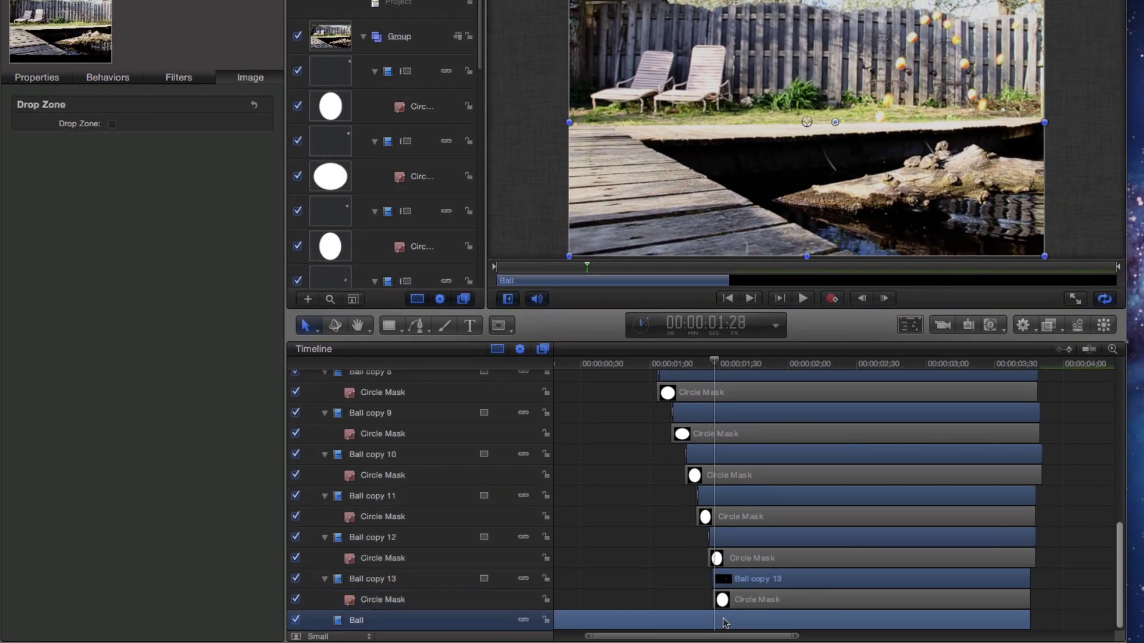
click(747, 583)
key(super+z)
key(super+z)
key(F1)
drag(713, 599, 1030, 599)
key(alt+c)
drag(875, 110, 892, 127)
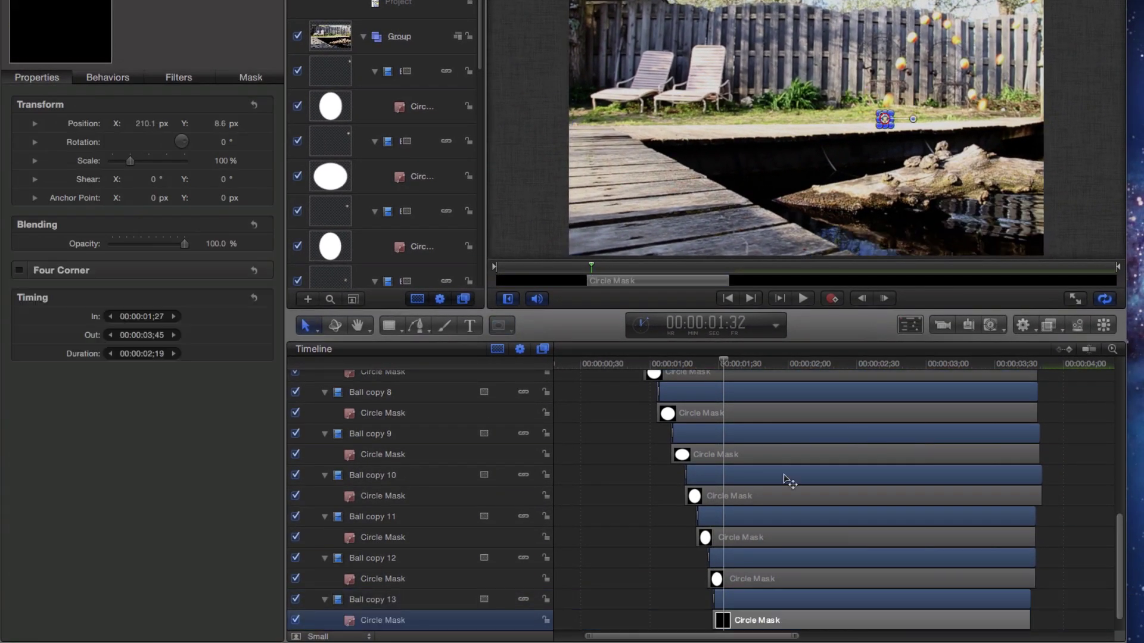
Duplicate the Ball clip and trim the duplicate to the single frame at 00:00:01;32.
scroll(786, 481, down, 1)
click(717, 620)
key(super+d)
key(i)
key(o)
Hold Ball copy 14 until 00:00:03;45 using the Hold End Condition and isolate its ball with a Circle Mask.
click(128, 583)
click(113, 620)
drag(725, 620, 1029, 620)
scroll(748, 556, down, 1)
key(alt+c)
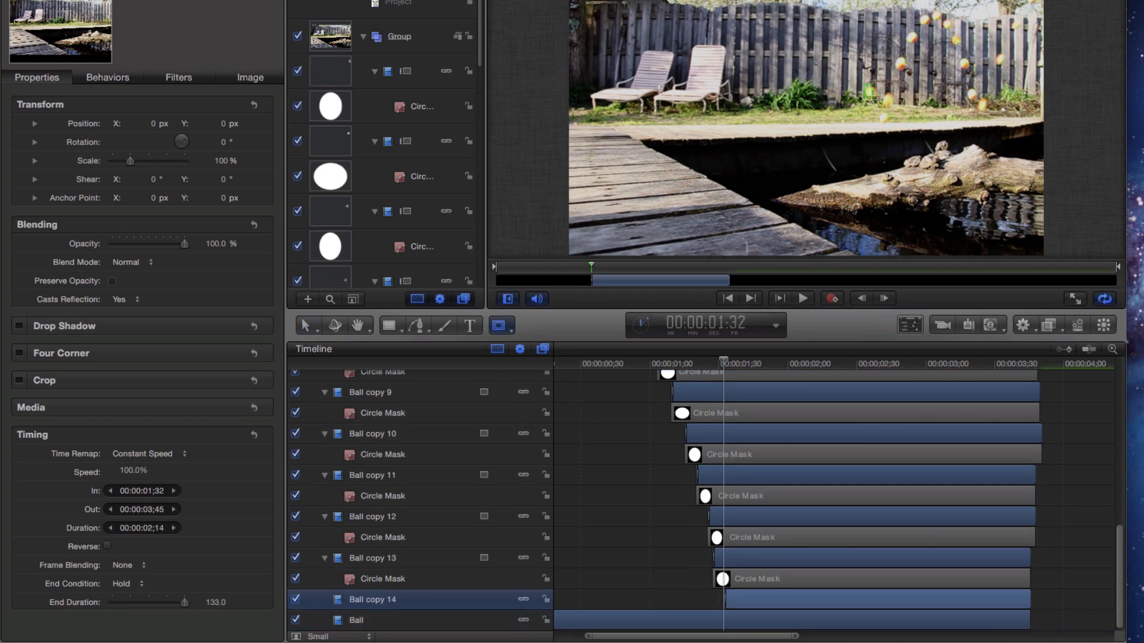
drag(852, 62, 863, 77)
Advance five frames, duplicate the Ball clip and trim the duplicate to the single frame at 00:00:01;37.
click(753, 621)
key(Right)
key(Right)
key(Right)
key(Right)
key(Right)
key(super+d)
key(i)
key(o)
Extend the held Ball copy 15 until 00:00:03;44 and isolate its ball with a Circle Mask.
drag(736, 620, 1029, 620)
scroll(834, 560, down, 1)
key(alt+c)
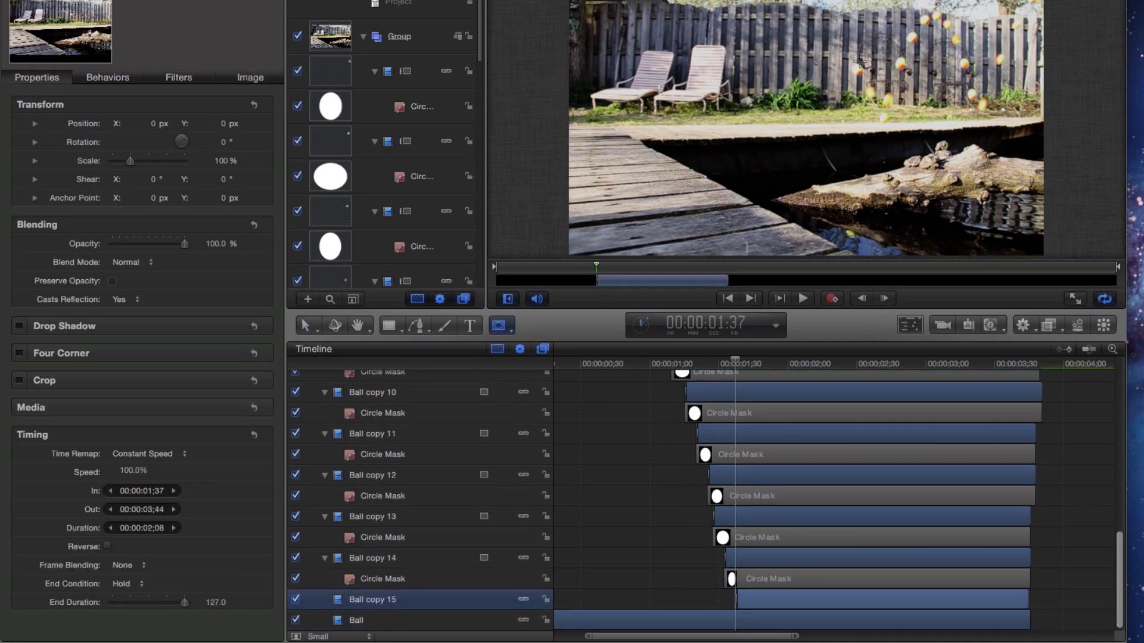
drag(851, 62, 865, 77)
Advance five frames, duplicate the Ball clip trimmed to that single frame, hold it to the clip's end and mask its ball.
click(765, 621)
key(Right)
key(Right)
key(Right)
key(Right)
key(Right)
key(super+d)
key(i)
key(o)
click(35, 79)
drag(749, 620, 1032, 602)
Duplicate the Ball clip at 00:00:01;47, hold that frame until 00:00:03;44 and isolate its ball with a Circle Mask.
key(Right)
key(Right)
key(Right)
key(Right)
key(Right)
key(super+v)
click(764, 620)
key(super+d)
key(F1)
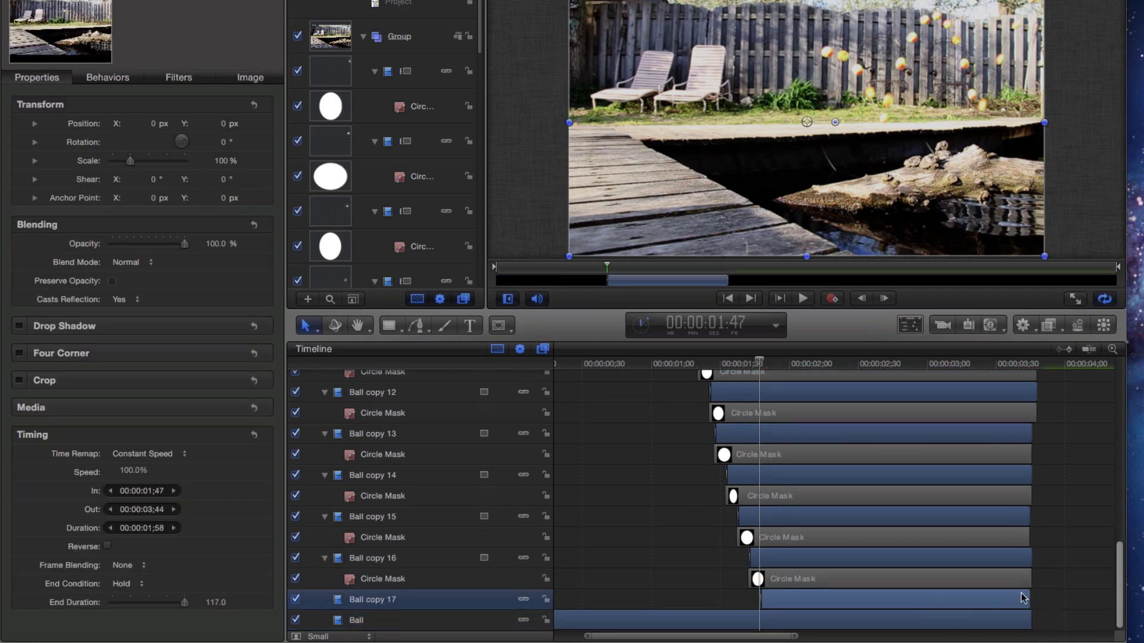
key(alt+c)
drag(799, 54, 814, 68)
Advance six frames, duplicate the Ball clip and trim the duplicate to the single frame at 00:00:01;53.
click(788, 621)
key(Right)
key(Right)
key(Right)
key(Right)
key(Right)
key(Right)
key(super+d)
key(i)
key(o)
Extend the held Ball copy 18 to about the end of the Ball clip and isolate its ball with a Circle Mask.
click(53, 80)
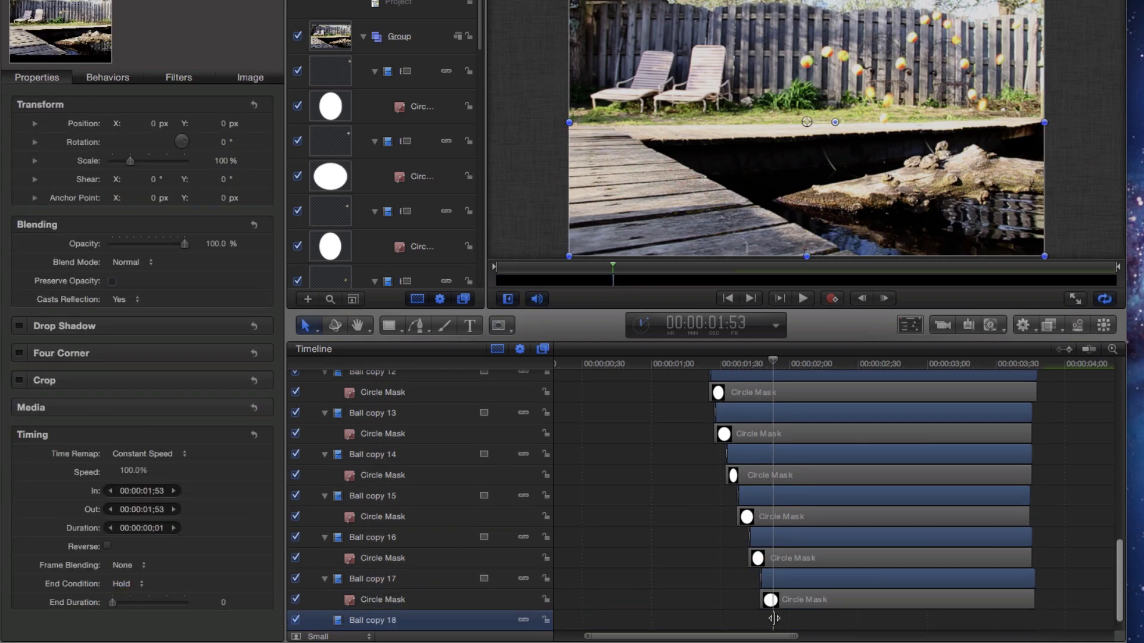
drag(775, 620, 1038, 620)
key(alt+c)
drag(777, 82, 791, 95)
Duplicate the Ball clip six frames on at 00:00:01;59, trim it to that frame, hold it with the Hold End Condition and mask its ball.
click(782, 623)
key(Right)
key(Right)
key(Right)
key(Right)
key(Right)
key(Right)
key(super+d)
key(i)
key(o)
key(F1)
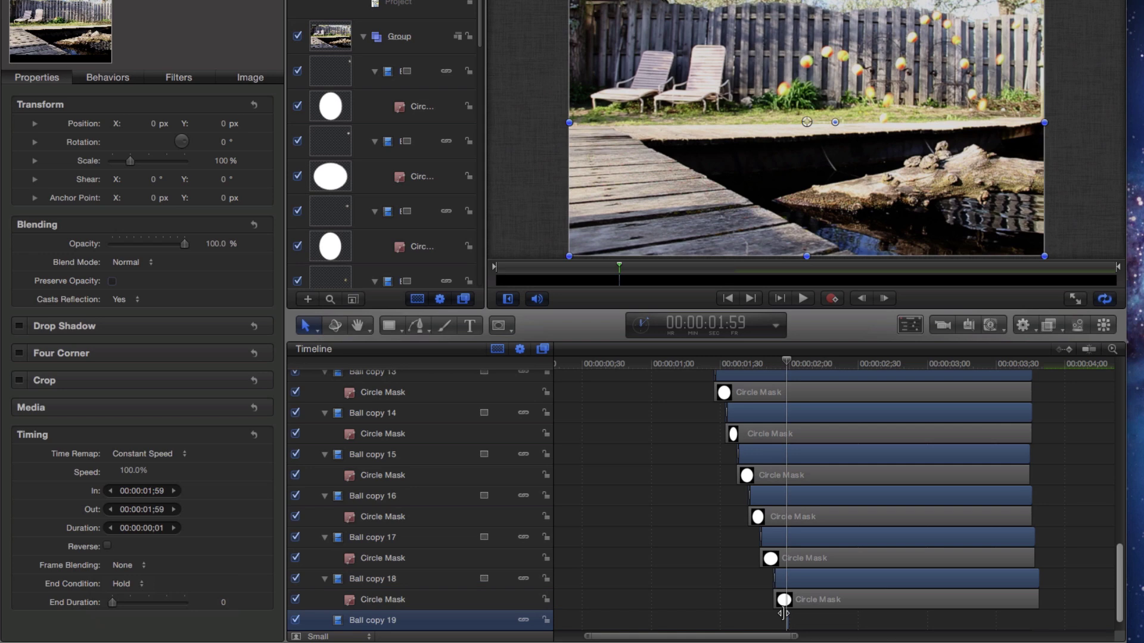
key(super+v)
Advance five frames, duplicate the Ball clip and trim the duplicate's start to the current frame.
click(791, 600)
key(Right)
key(Right)
key(Right)
key(Right)
key(Right)
key(super+d)
key(i)
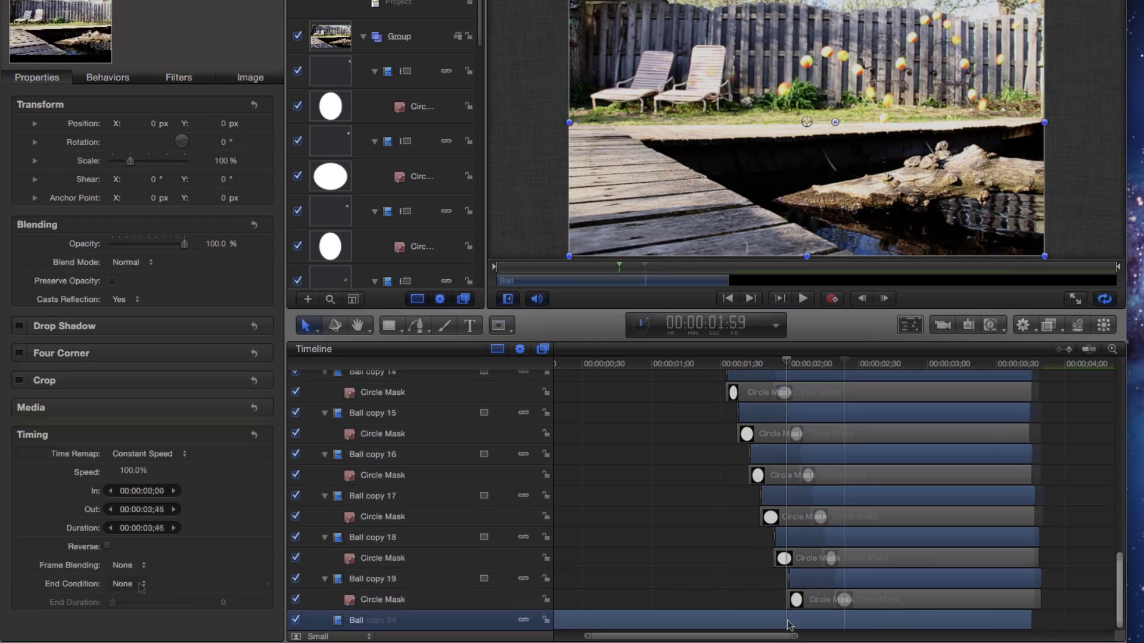
Duplicate the Ball clip six frames on at 00:00:02;30, trim it to that frame, hold it with the Hold End Condition and mask its ball.
click(848, 600)
key(Right)
key(Right)
key(Right)
key(Right)
key(Right)
key(Right)
key(super+d)
key(i)
key(o)
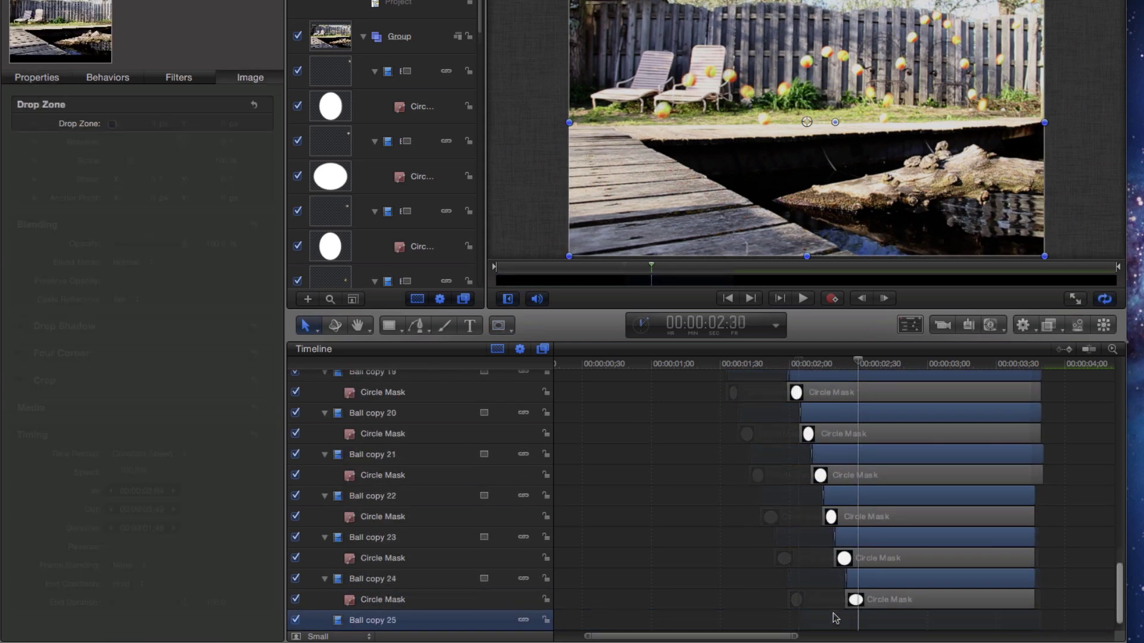
key(F1)
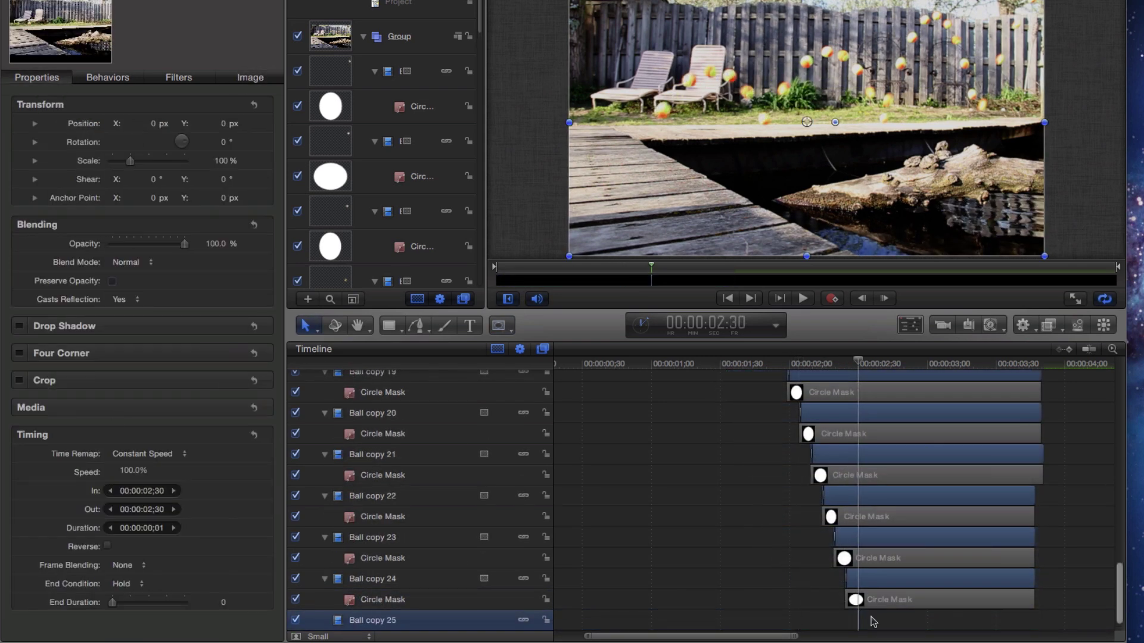
key(super+v)
Advance six frames, duplicate the Ball clip and trim the duplicate to the single frame at 00:00:02;36.
click(887, 622)
key(Right)
key(Right)
key(Right)
key(Right)
key(Right)
key(Right)
key(super+d)
key(i)
key(o)
key(F1)
Set Ball copy 26's End Condition to Hold, extend its End Duration to about the clip's end and mask its ball with a circle.
click(124, 584)
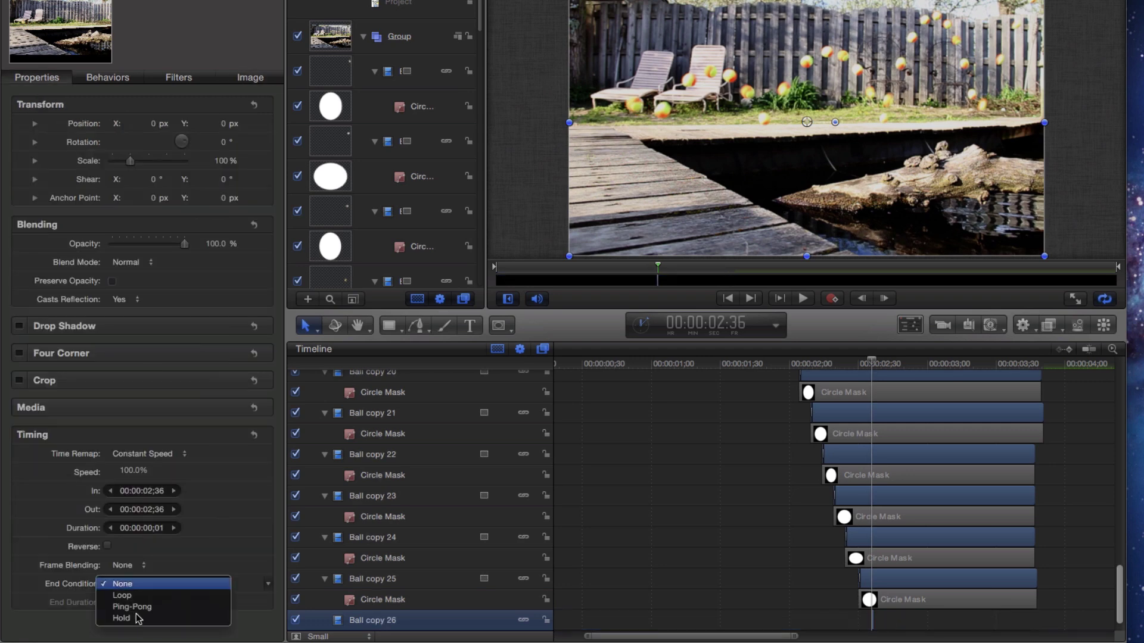
click(136, 619)
drag(112, 602, 163, 602)
key(super+v)
Advance five frames, duplicate the Ball clip, trim it to the single frame at 00:00:02;41 and set its End Condition to Hold.
click(907, 620)
key(Right)
key(Right)
key(Right)
key(Right)
key(Right)
key(super+d)
key(i)
key(F1)
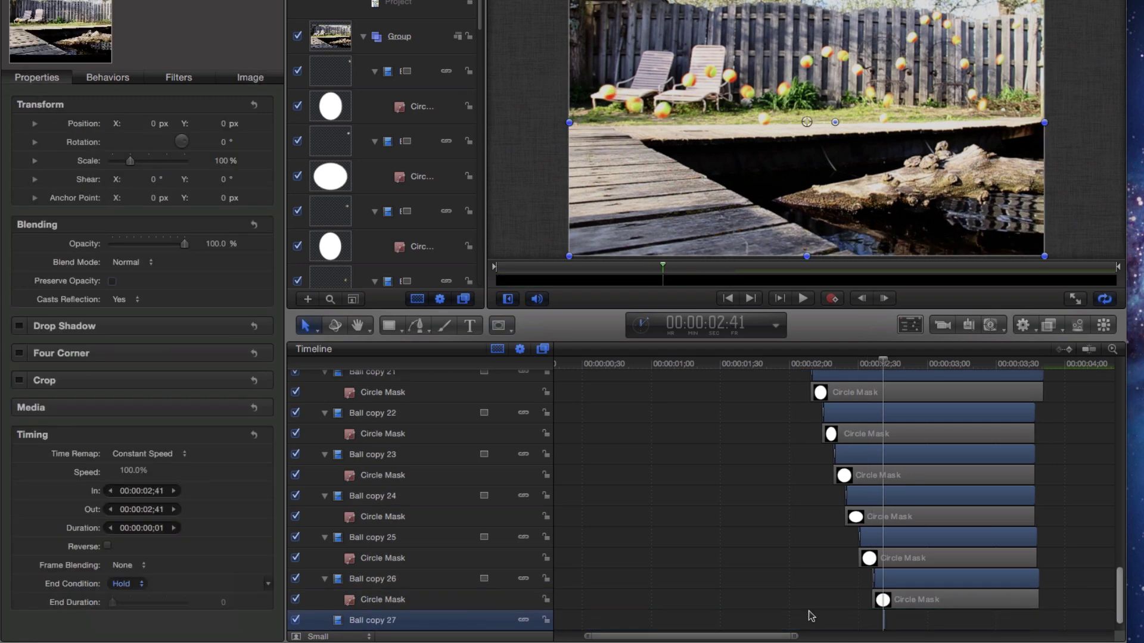
Extend Ball copy 27's hold and mask its ball with a circle, then duplicate the Ball clip as a single held frame at 00:00:02;46.
key(super+v)
click(888, 623)
key(Right)
key(Right)
key(Right)
key(Right)
key(Right)
key(super+d)
key(F1)
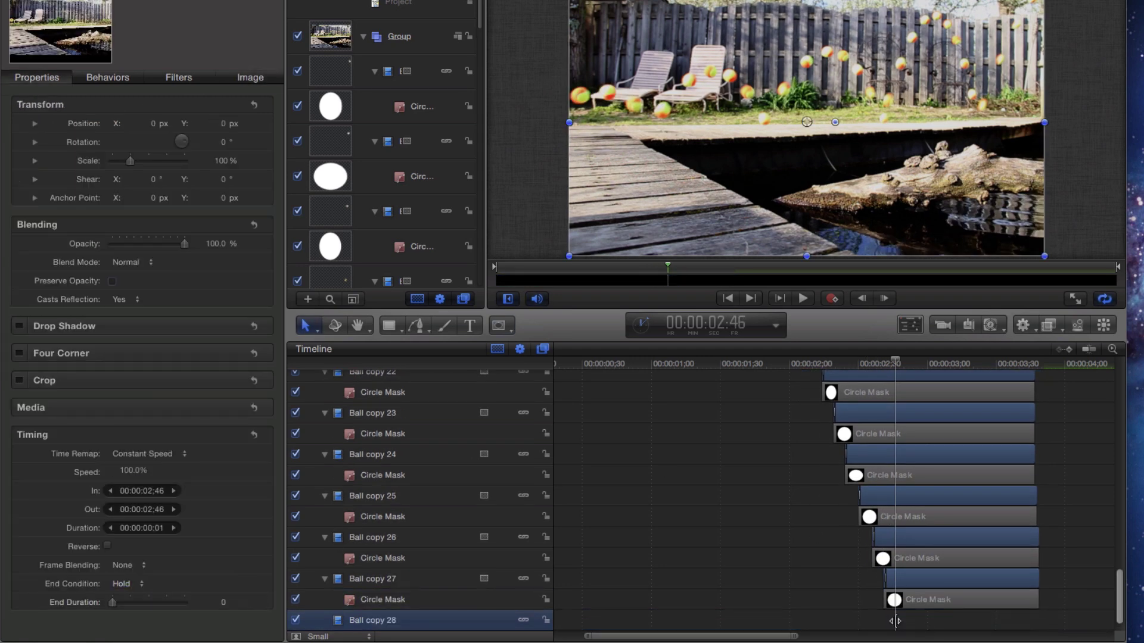
Extend Ball copy 28's hold to about the clip's end, mask its ball with a circle and advance five frames to 00:00:02;51.
key(super+v)
click(1077, 583)
key(Right)
key(Right)
key(Right)
key(Right)
key(Right)
key(super+r)
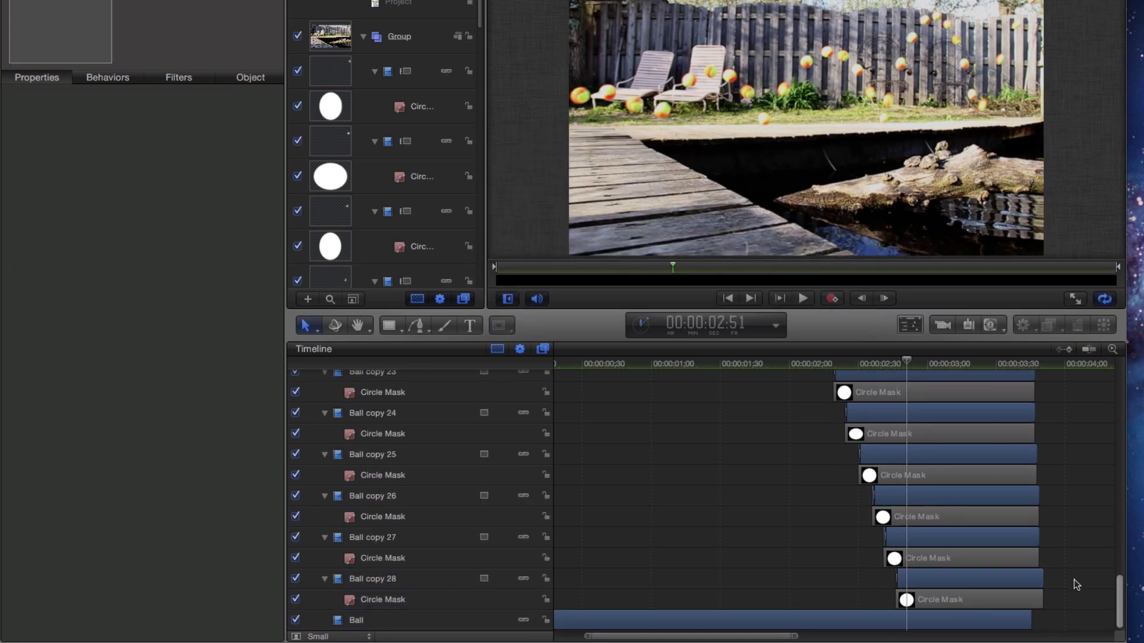
Hide the timeline and the layers list to enlarge the canvas, and return the playhead to the project's first frame.
key(F6)
key(F5)
key(Home)
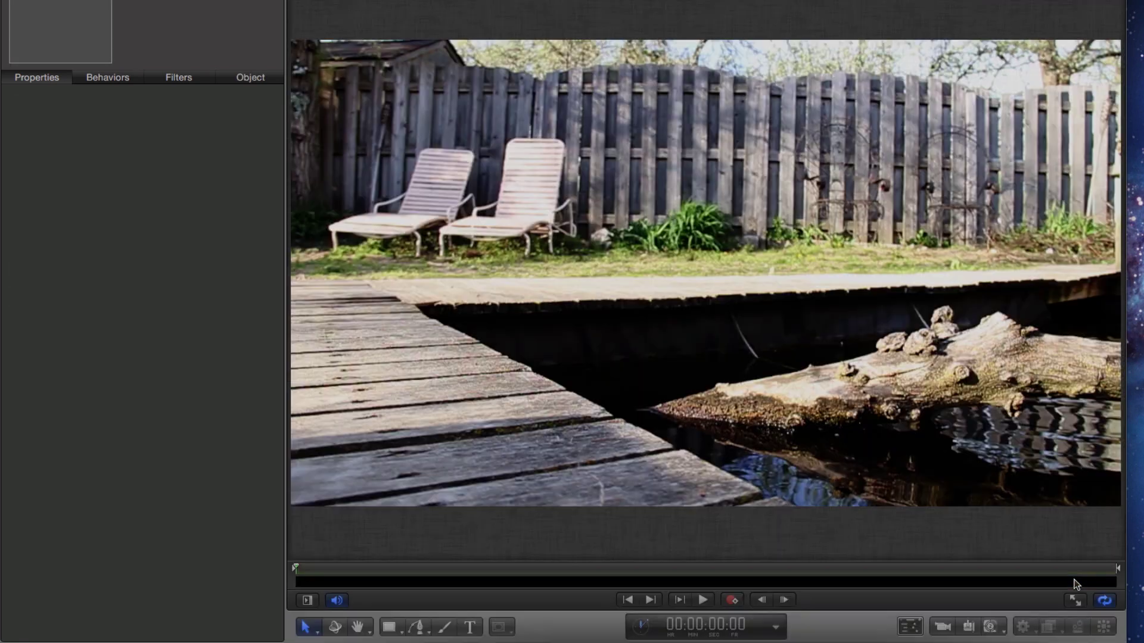